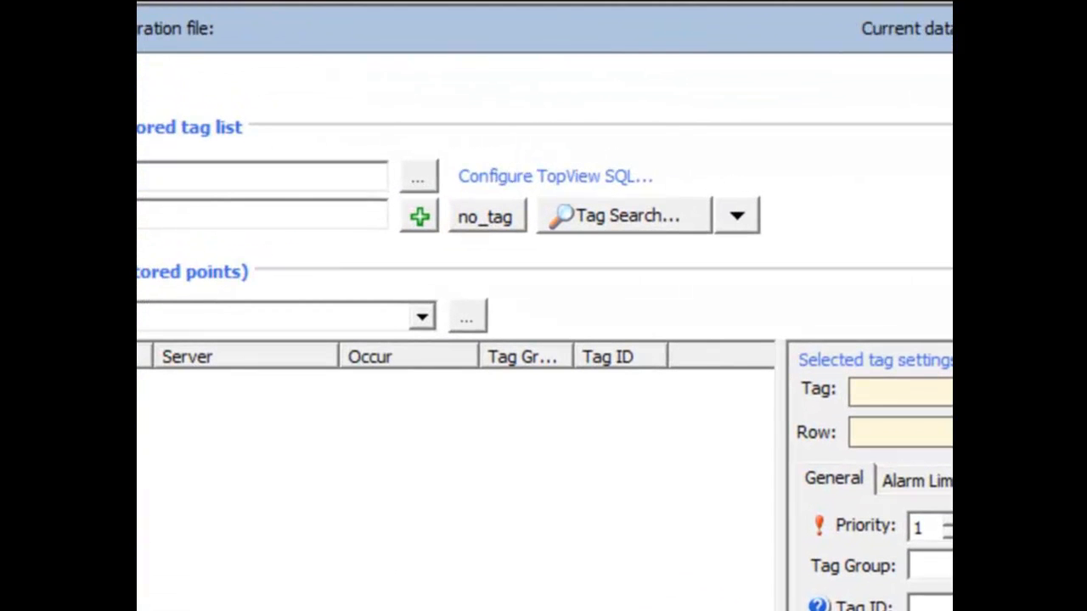
Step: Create a new database alias in the TopView SQL configuration and name it "TankData ODBC"
left_click(570, 178)
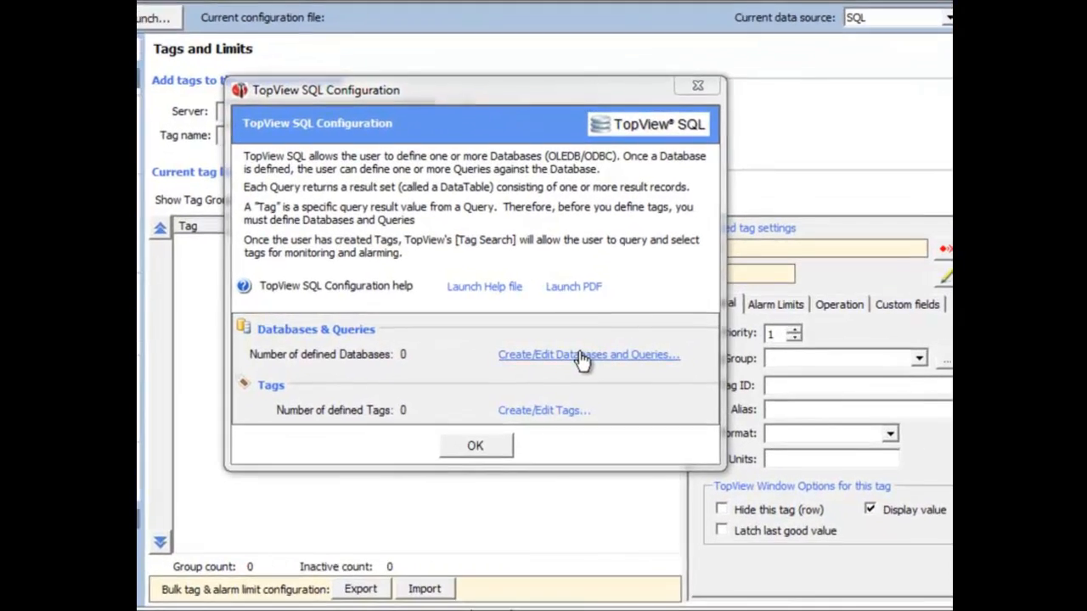
left_click(626, 345)
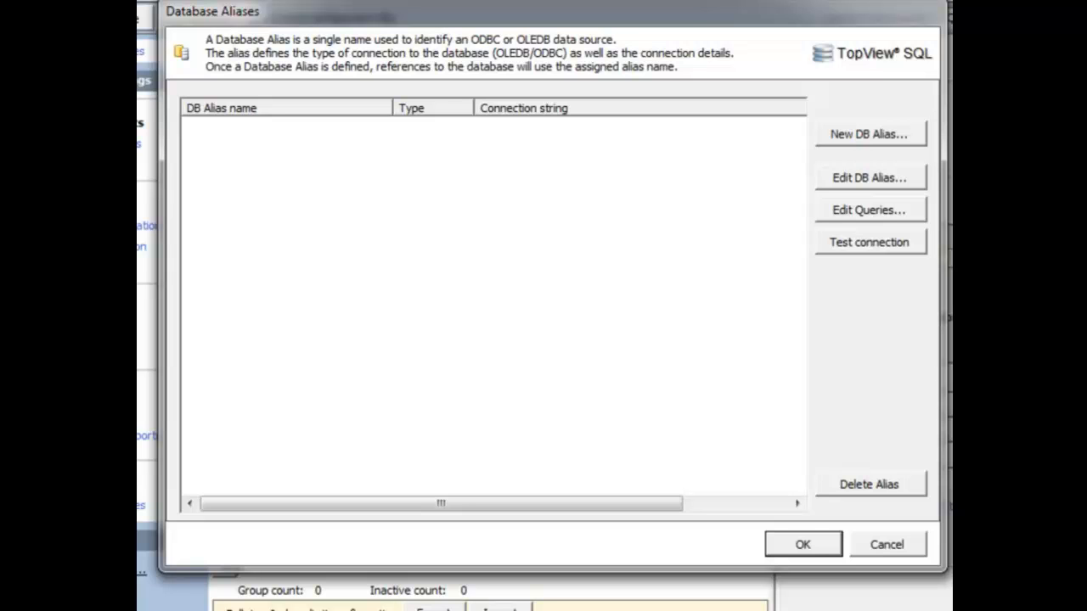
left_click(871, 141)
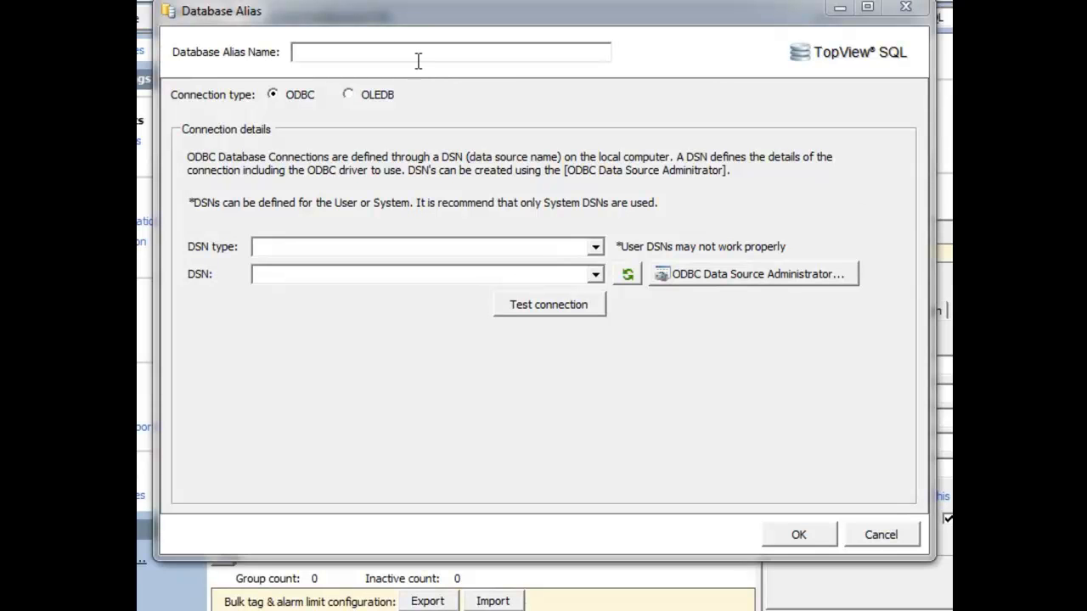
left_click(383, 52)
type("TankData")
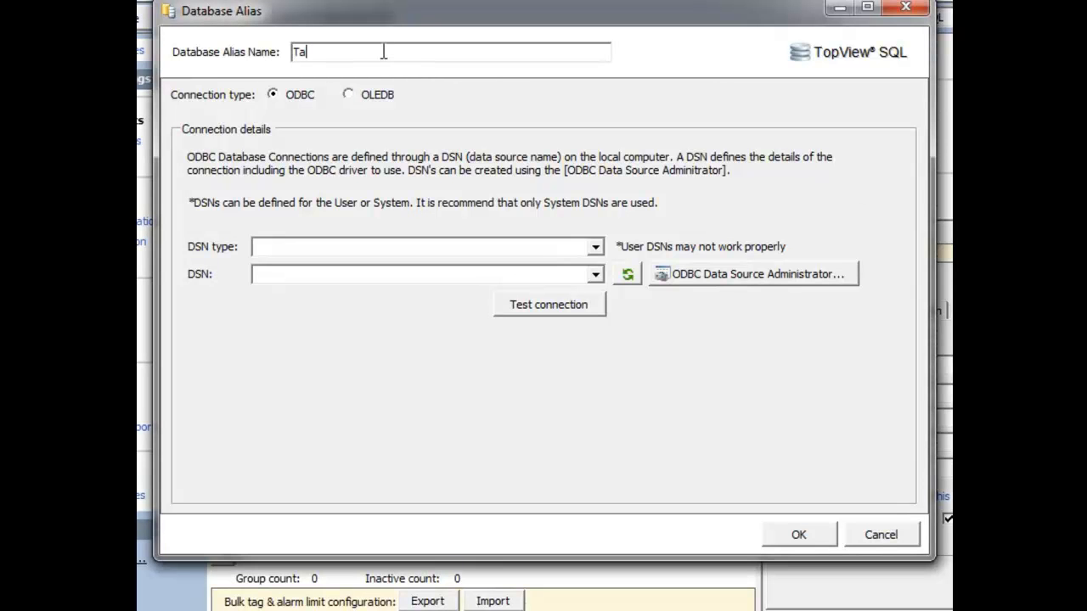
type(" ODBC")
Step: Review the setup of the MyAccessDatabase system data source in the ODBC Data Source Administrator
left_click(720, 281)
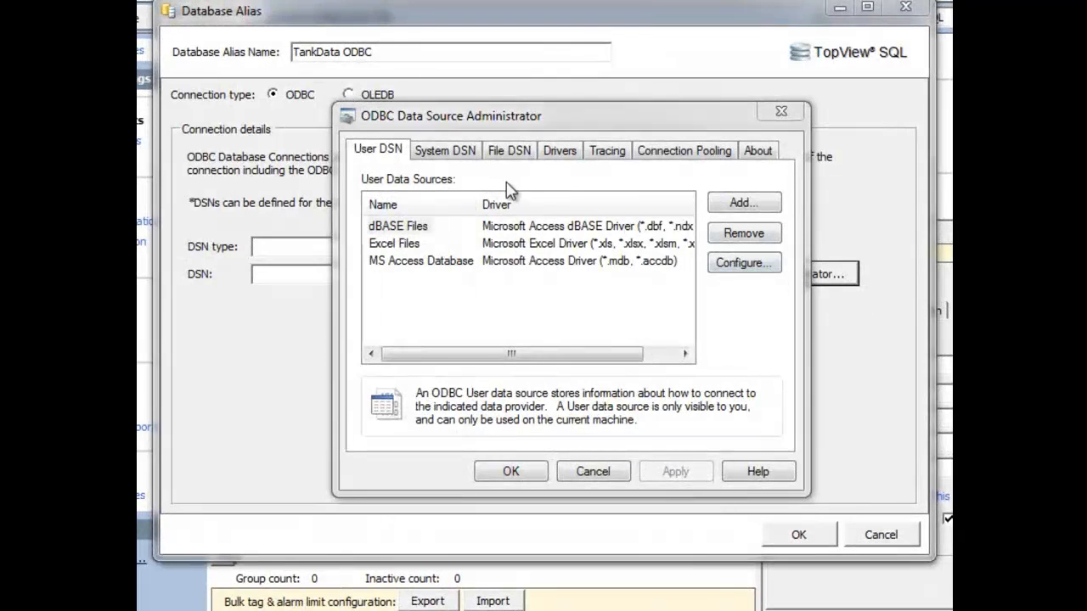
left_click(435, 154)
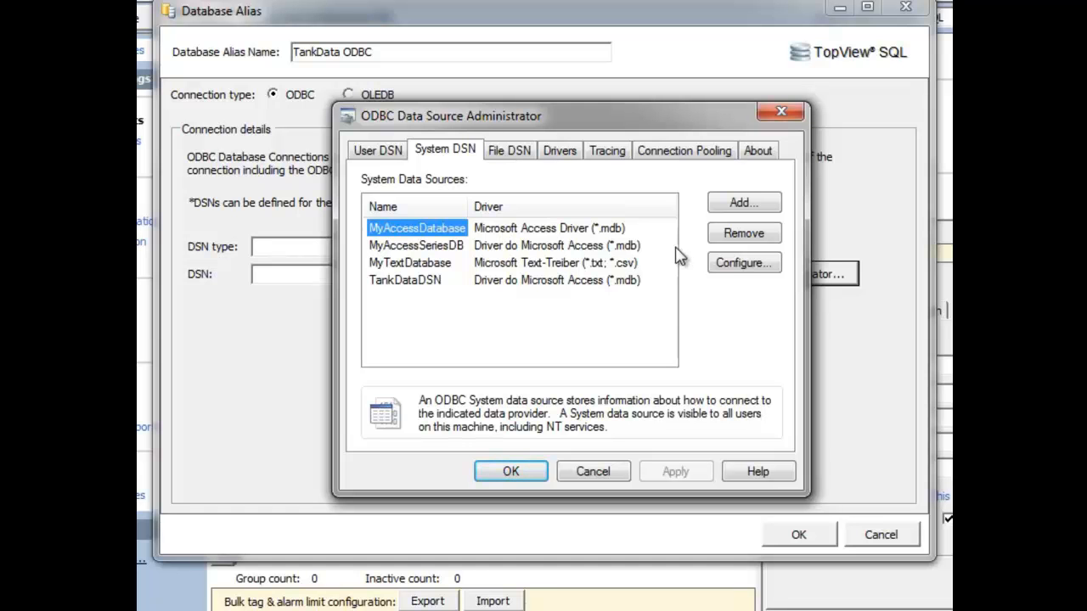
left_click(742, 262)
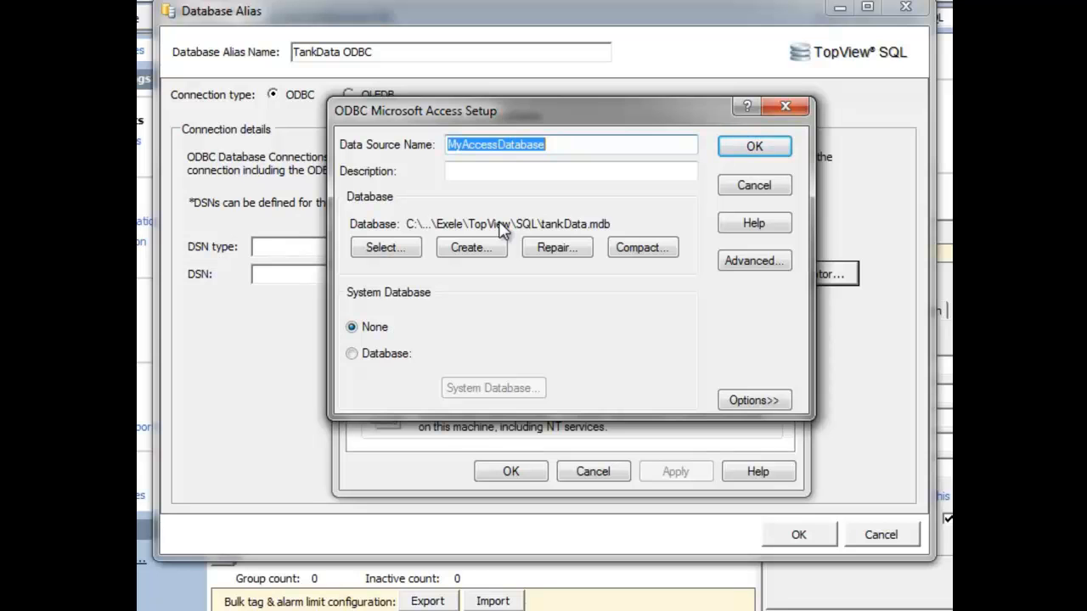
left_click(747, 148)
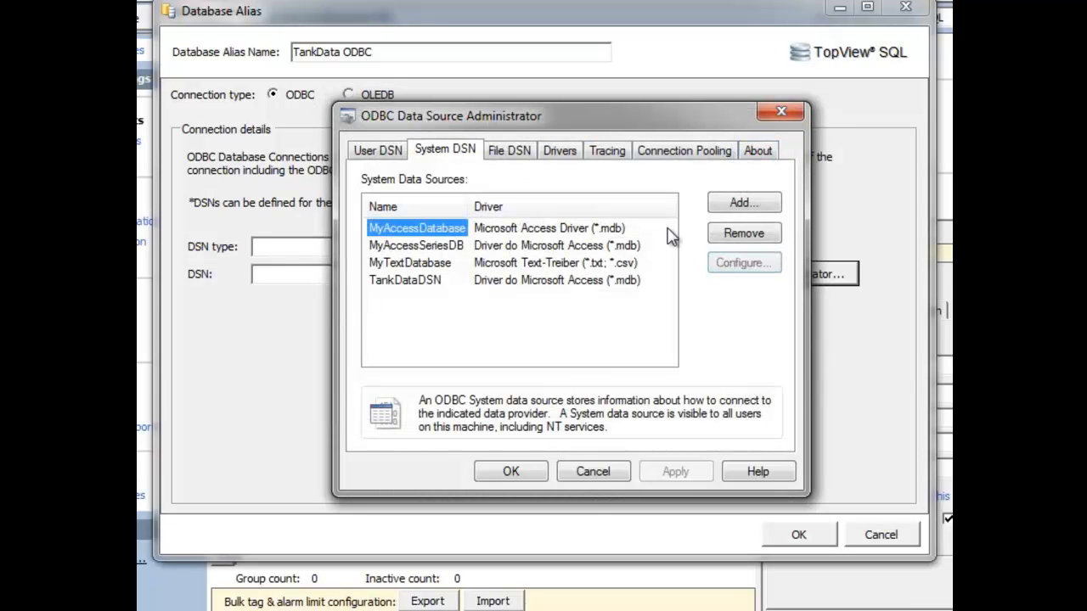
left_click(511, 471)
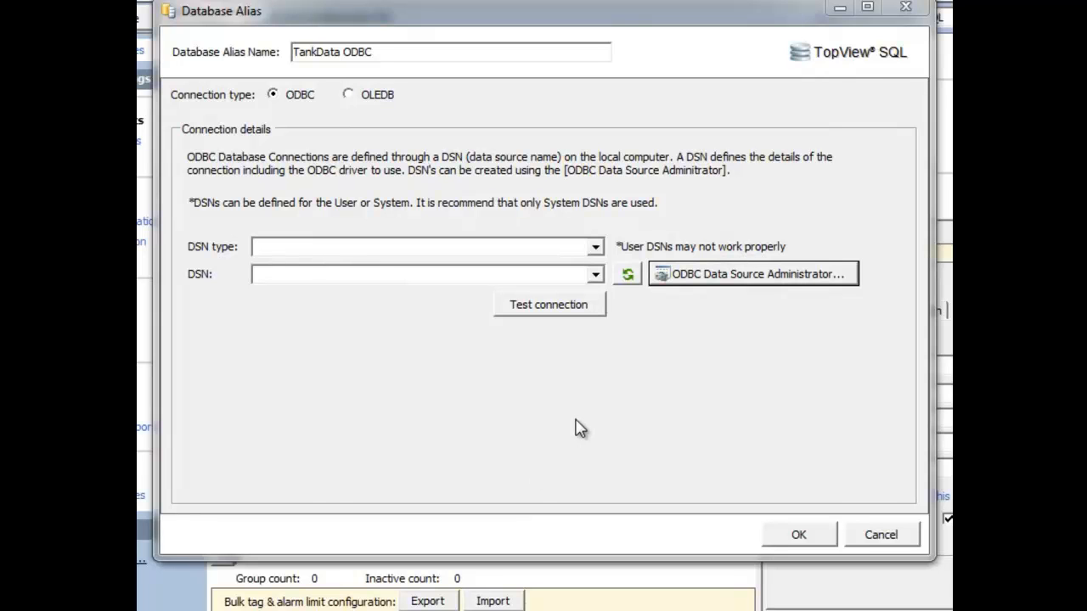
Step: Set the alias's DSN type to System DSN and choose MyAccessDatabase as its DSN
left_click(595, 248)
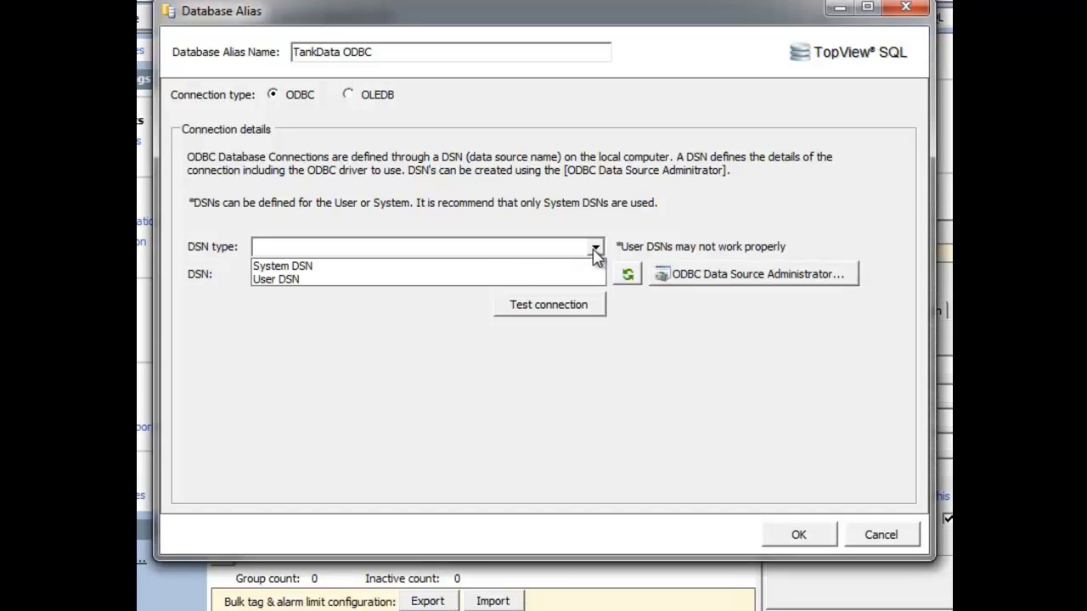
left_click(501, 266)
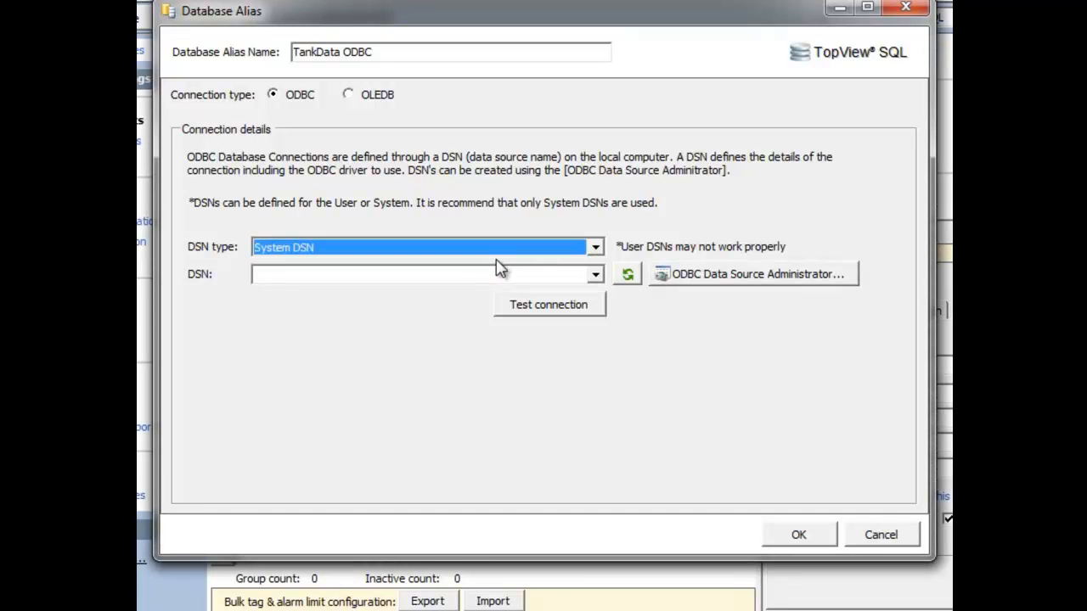
left_click(595, 275)
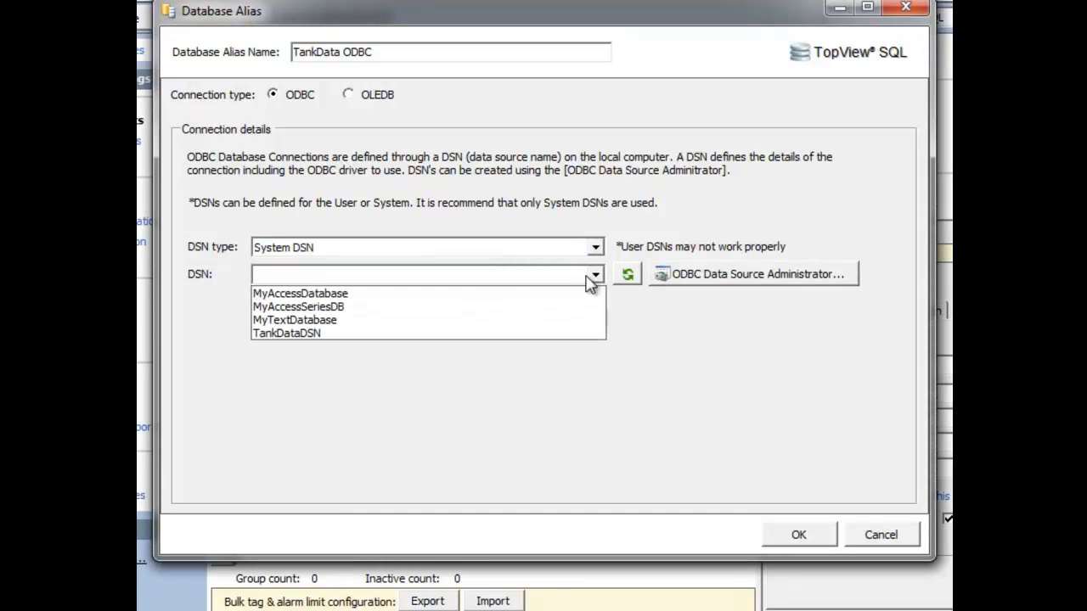
left_click(403, 296)
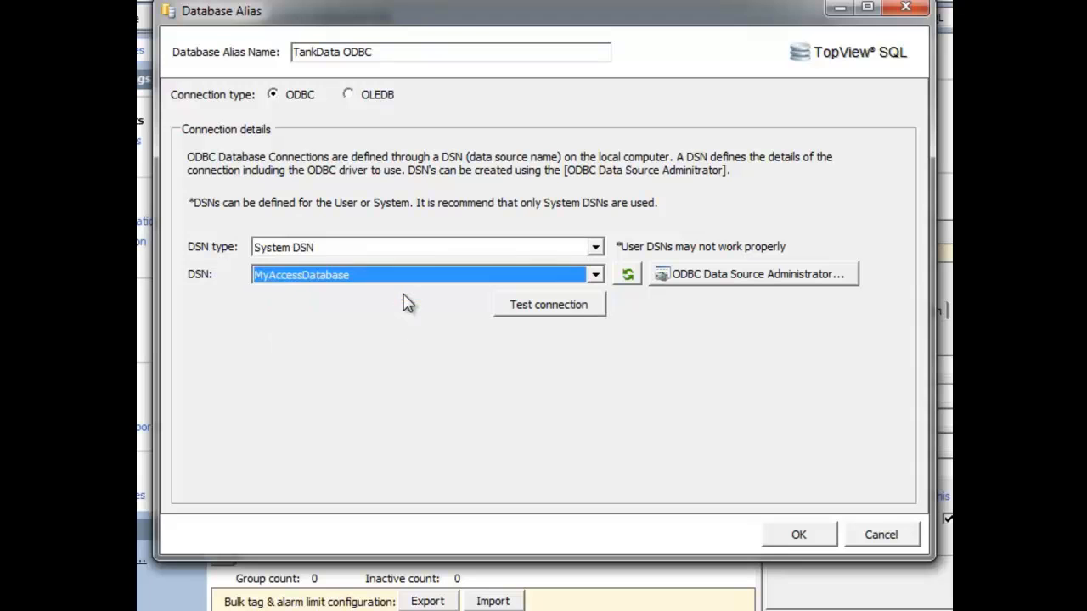
Step: Test the ODBC connection and save the TankData ODBC alias
left_click(571, 309)
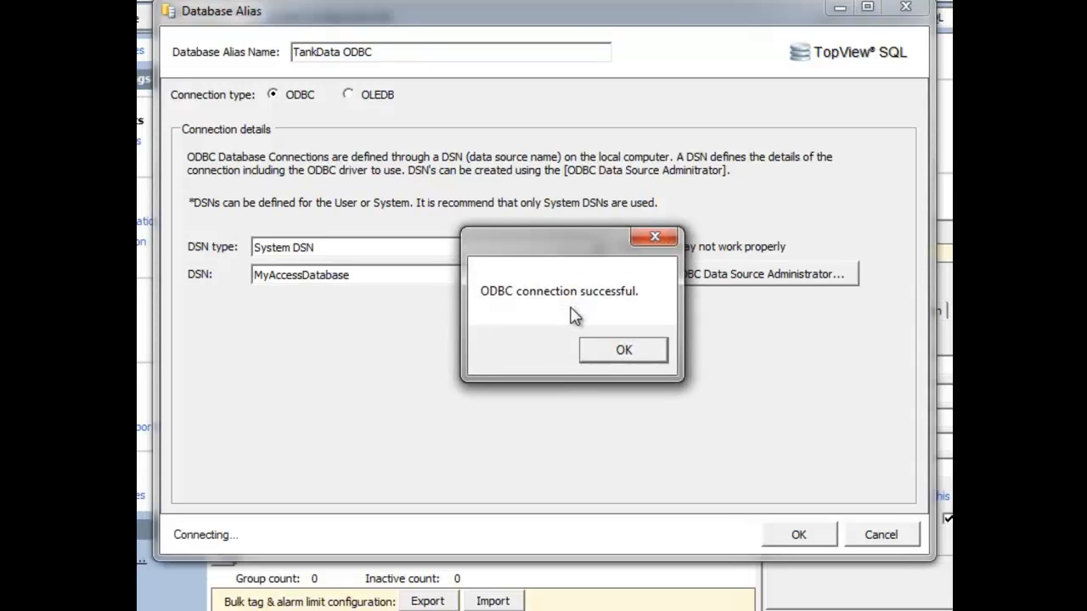
left_click(612, 352)
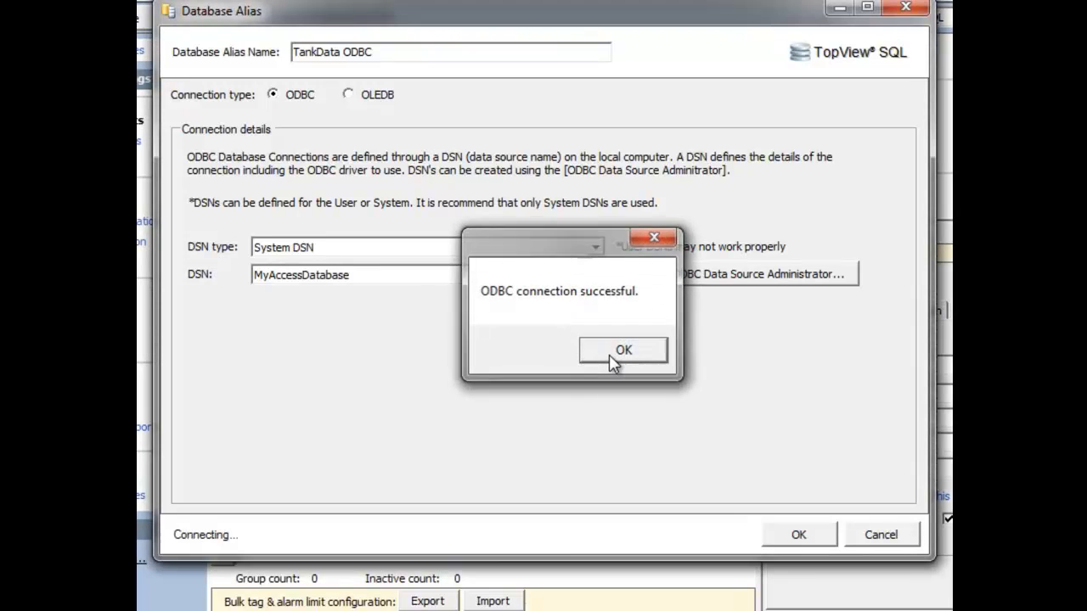
left_click(788, 535)
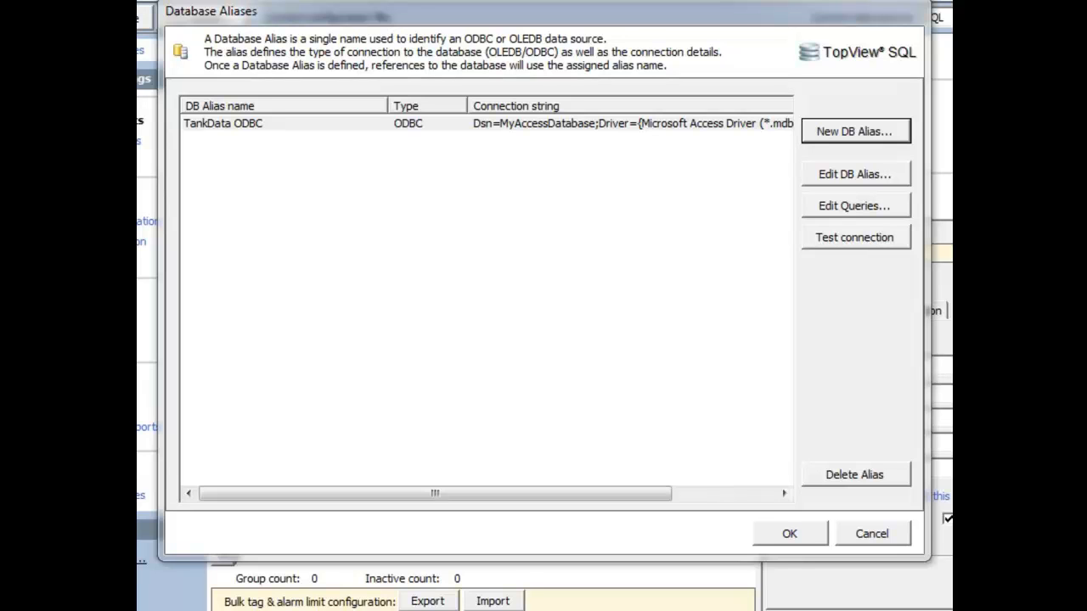
Step: Create another database alias named "TankData OLEDB" with the connection type OLEDB
left_click(817, 138)
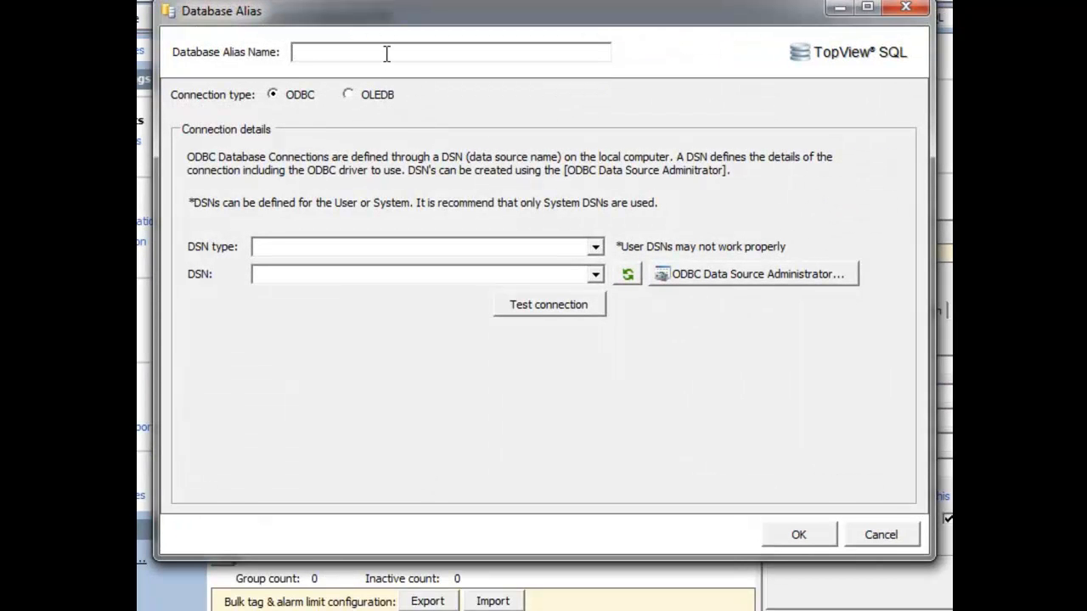
type("TankData OLEDB")
left_click(349, 96)
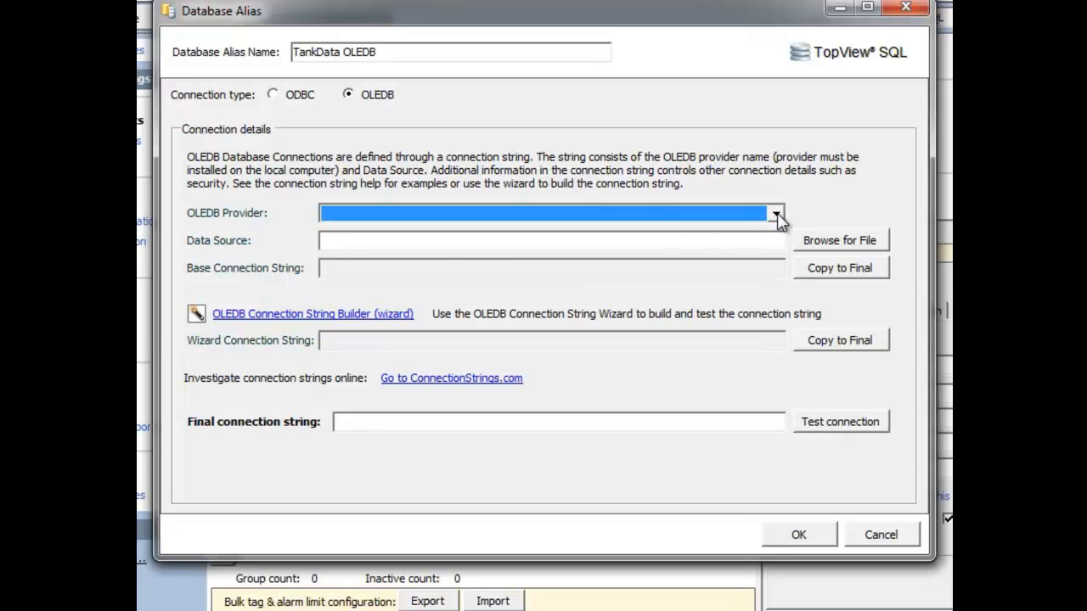
Step: Choose Microsoft Jet 4.0 OLE DB Provider as the OLEDB provider for the alias
left_click(775, 215)
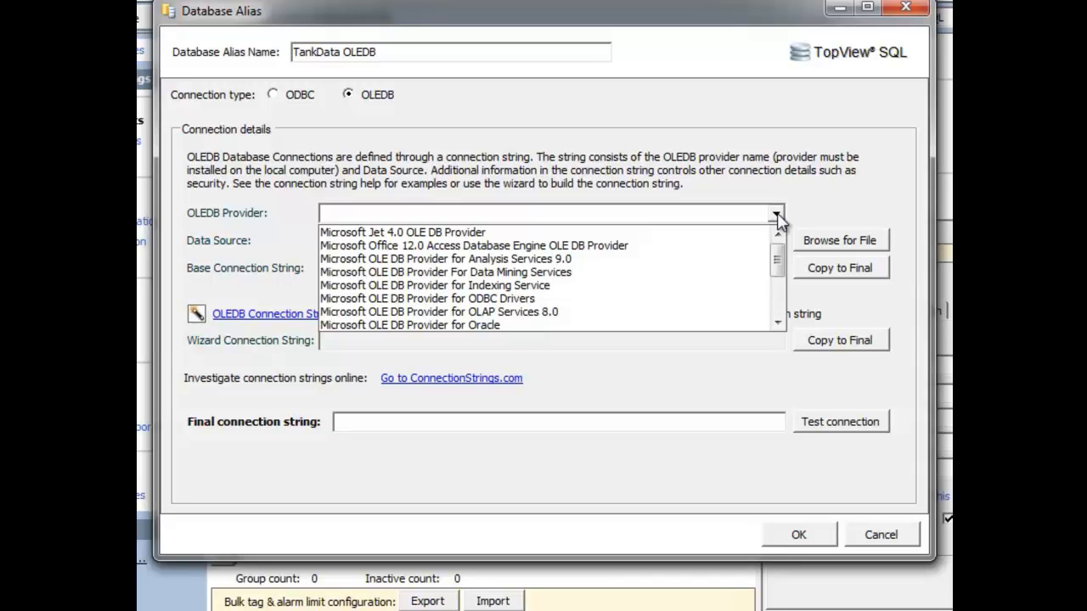
left_click(776, 215)
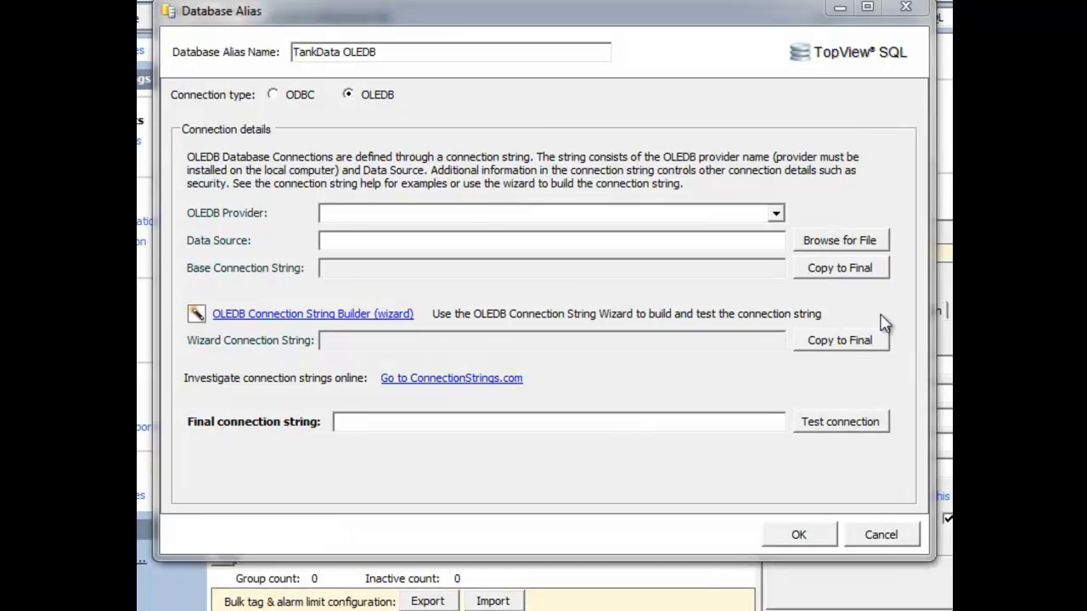
left_click(775, 214)
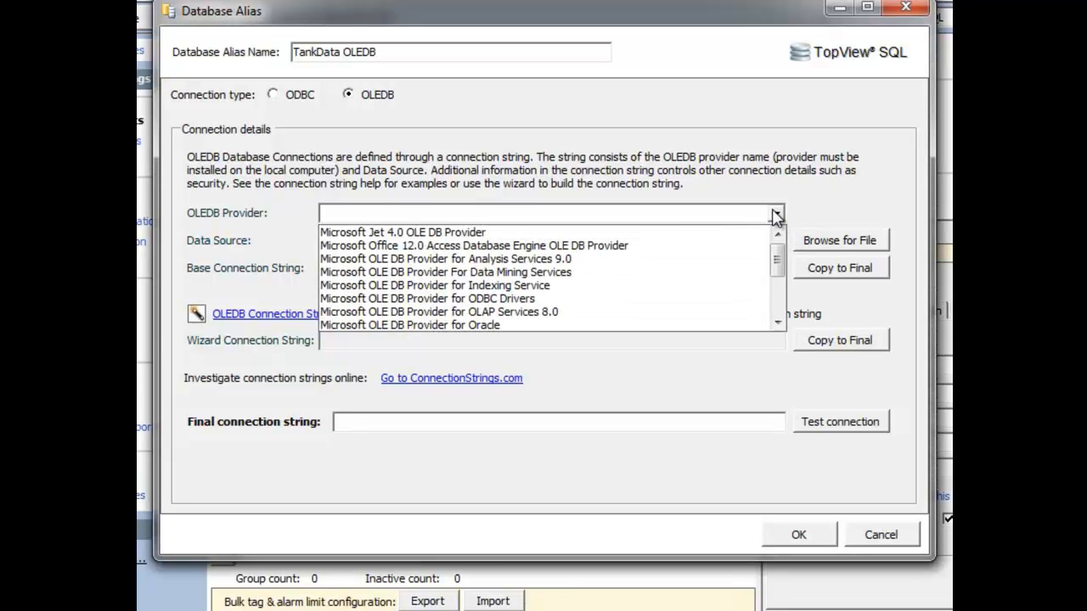
left_click(623, 232)
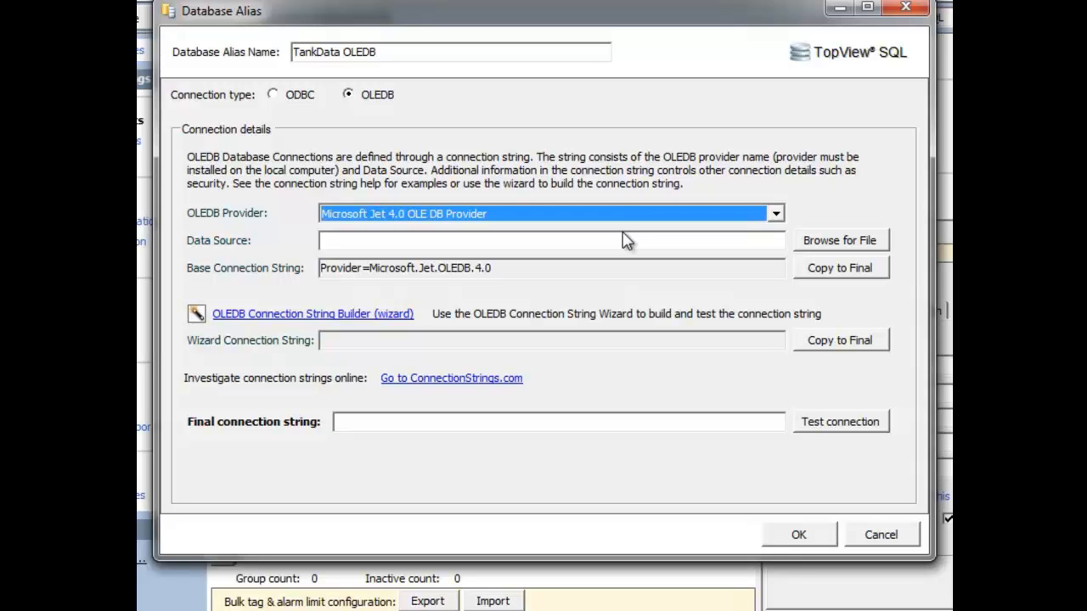
Step: In the OLEDB connection string wizard, check the provider and select tankData.mdb from the TopView SQL folder as the database
left_click(294, 315)
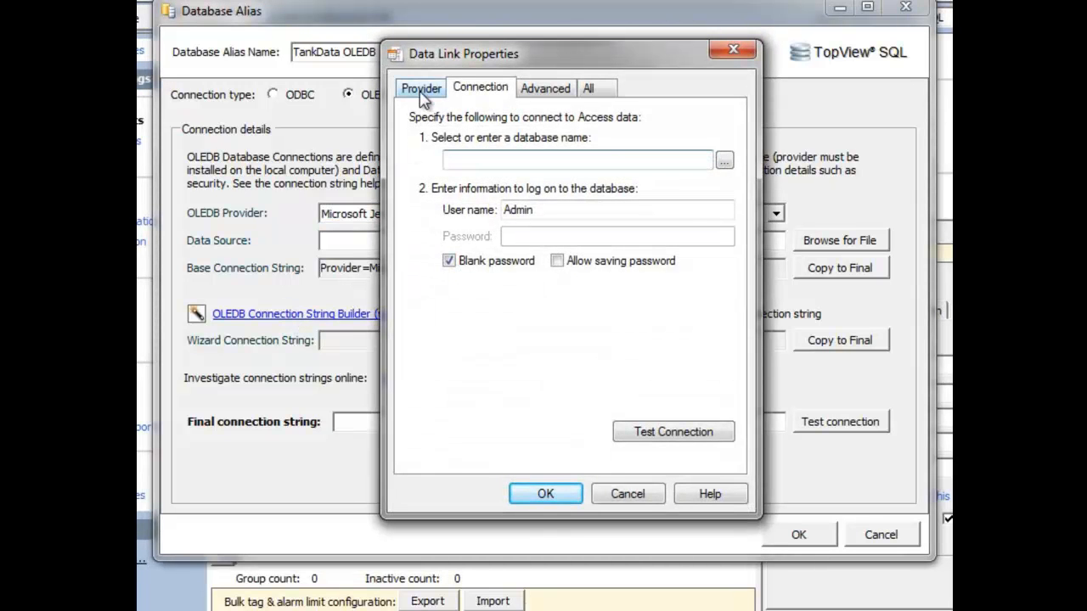
left_click(422, 90)
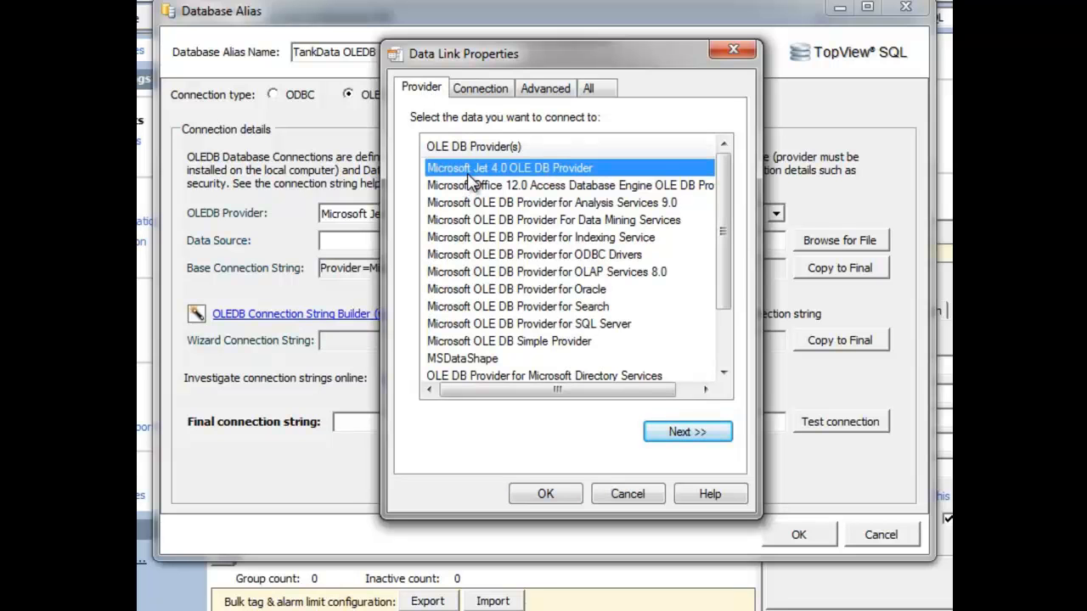
left_click(480, 91)
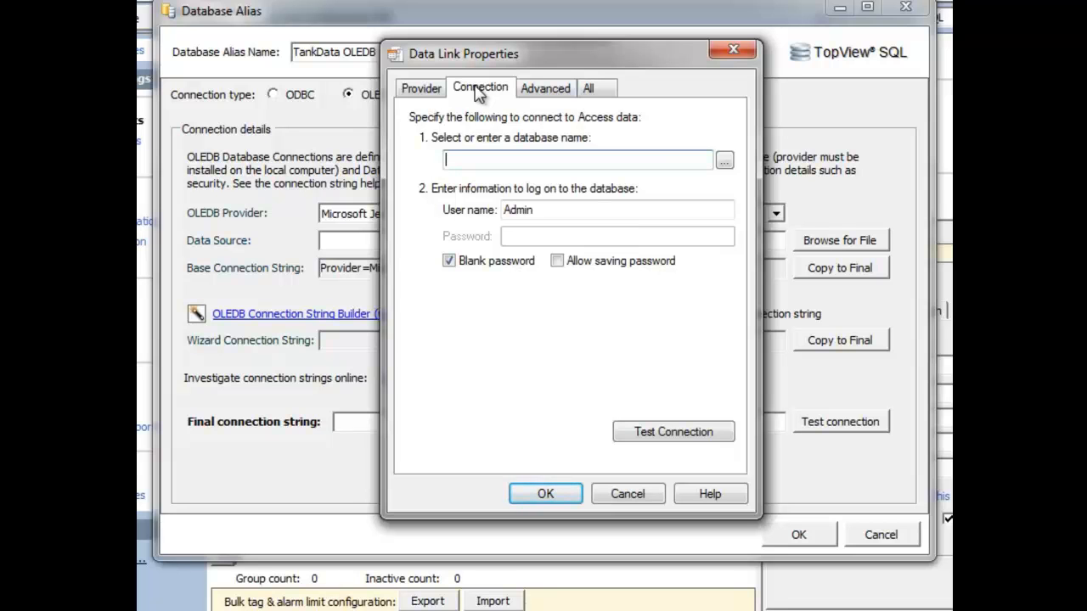
left_click(723, 161)
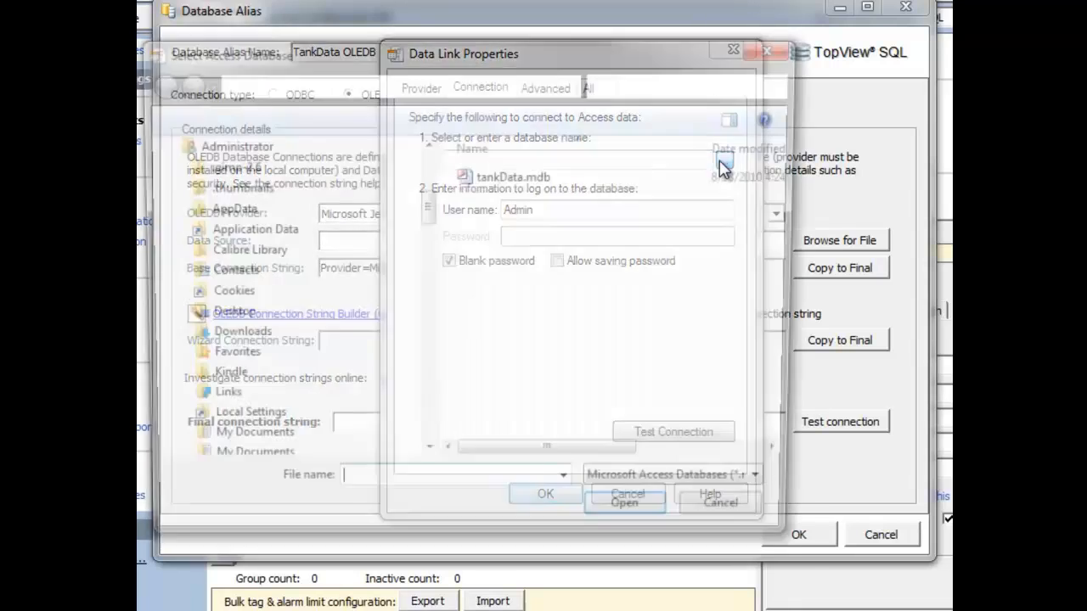
left_click(530, 180)
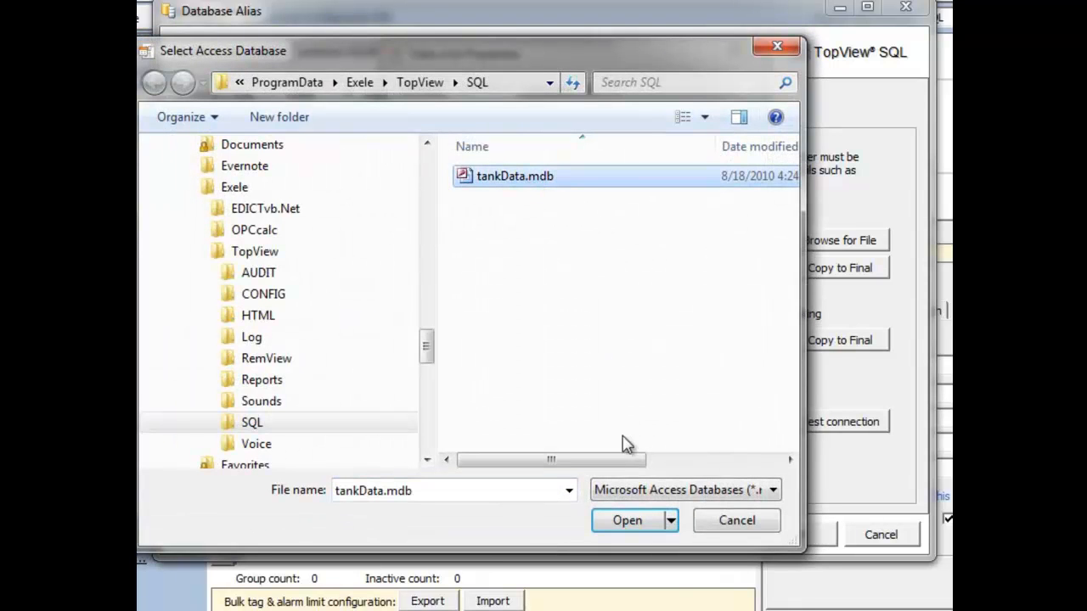
left_click(634, 521)
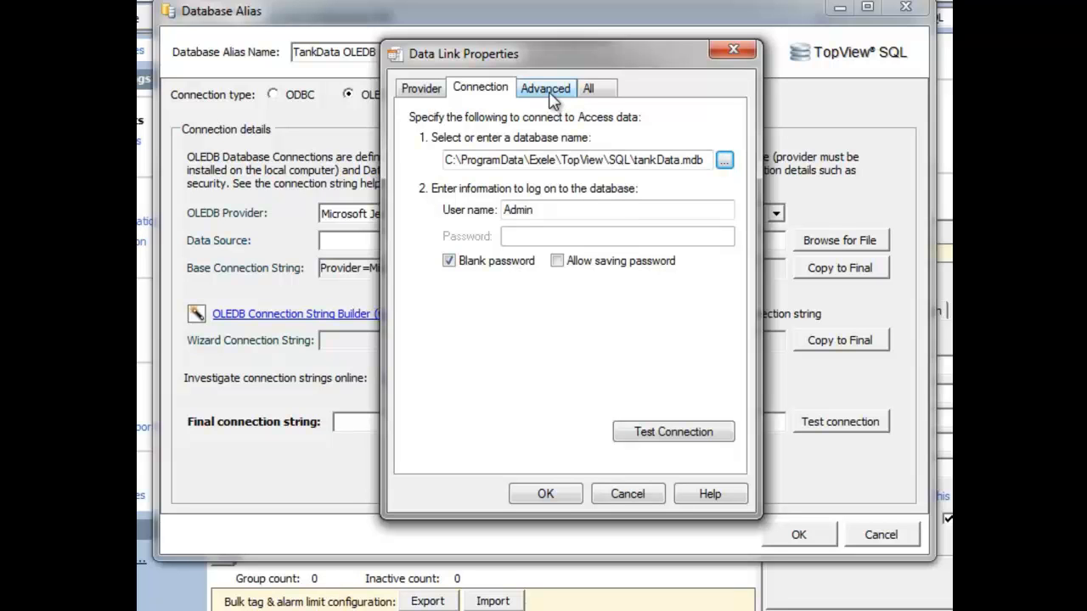
Step: Test the data link connection and accept the wizard's settings to generate the connection string
left_click(667, 433)
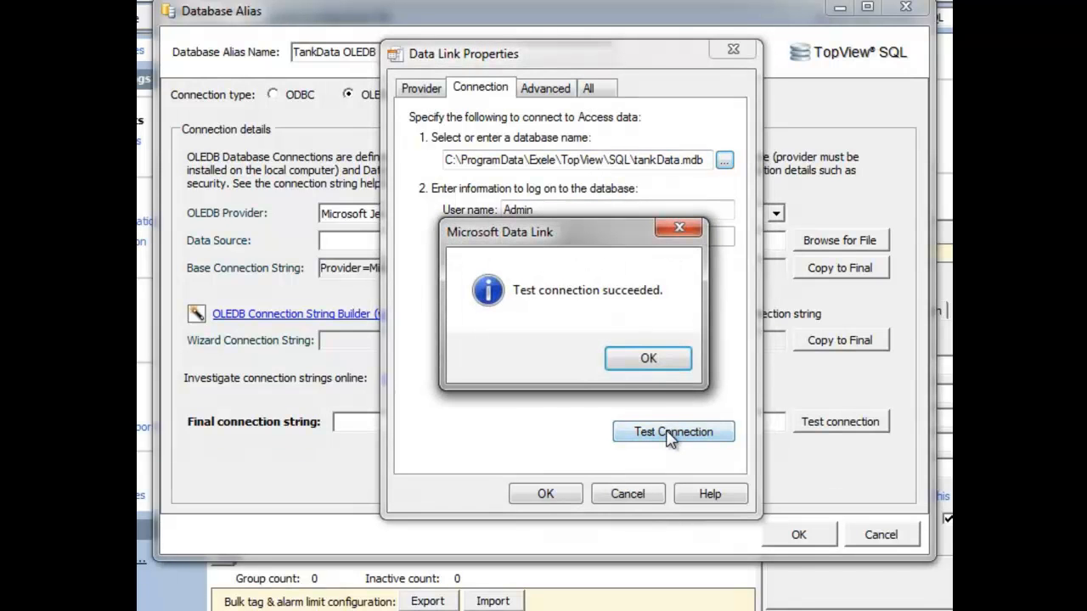
left_click(649, 360)
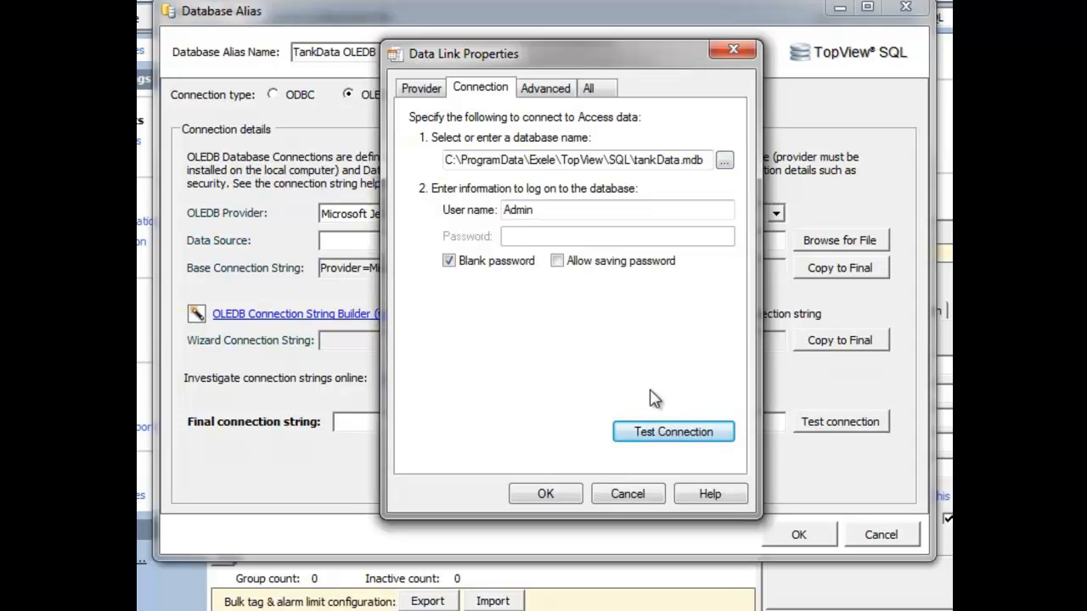
left_click(546, 494)
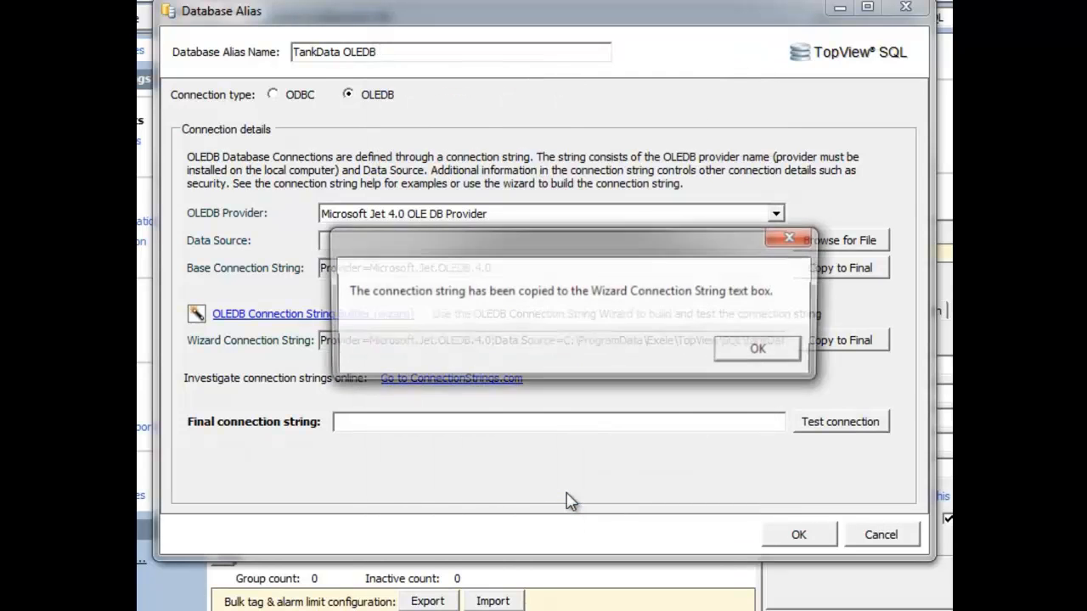
left_click(741, 356)
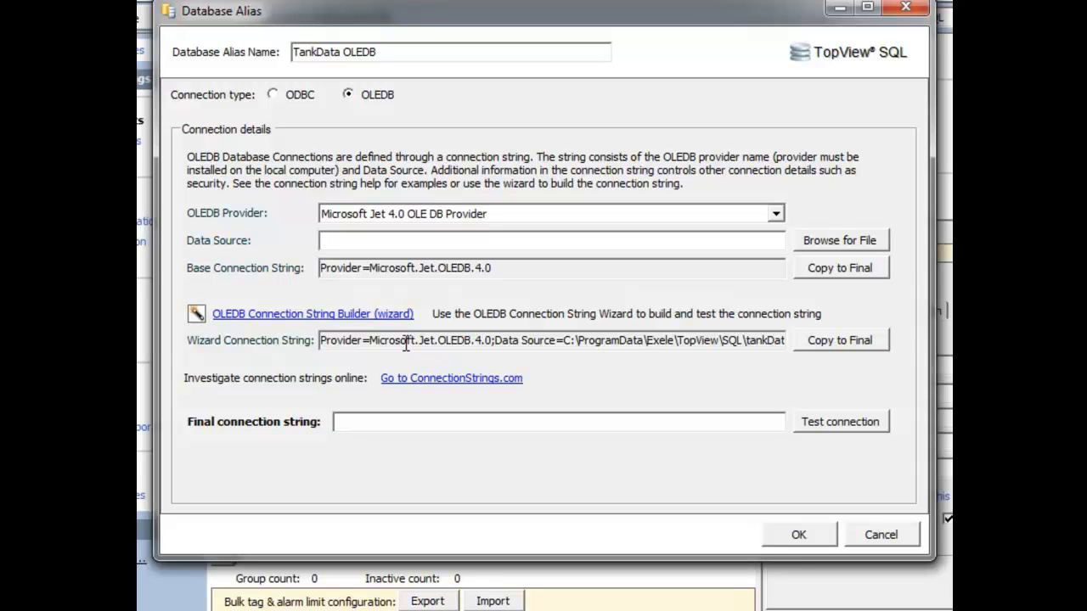
Step: Copy the wizard connection string to the final connection string and test the OLEDB connection
left_click(825, 348)
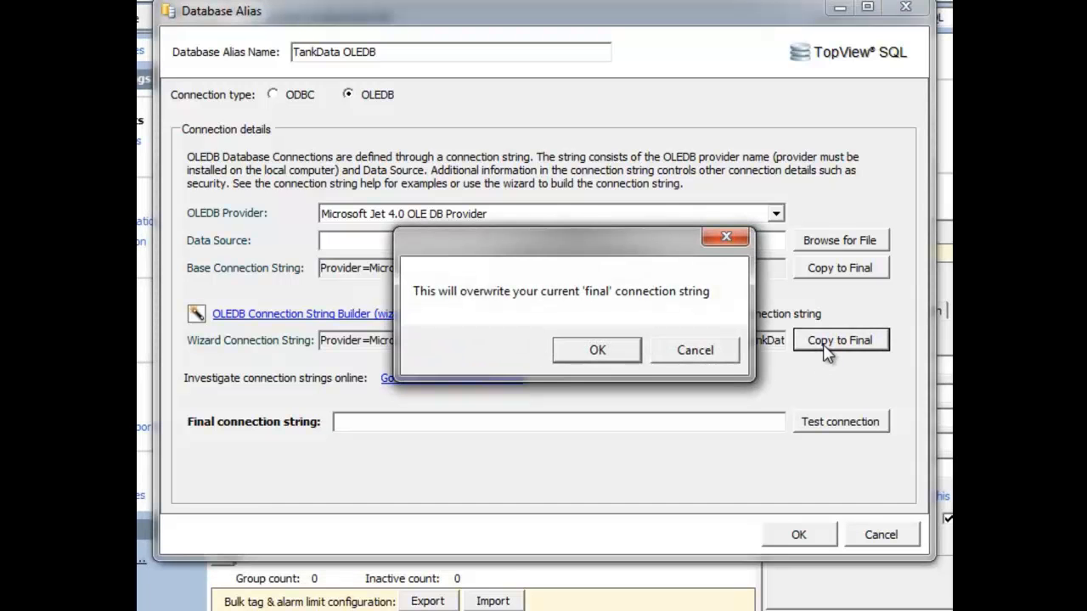
left_click(597, 351)
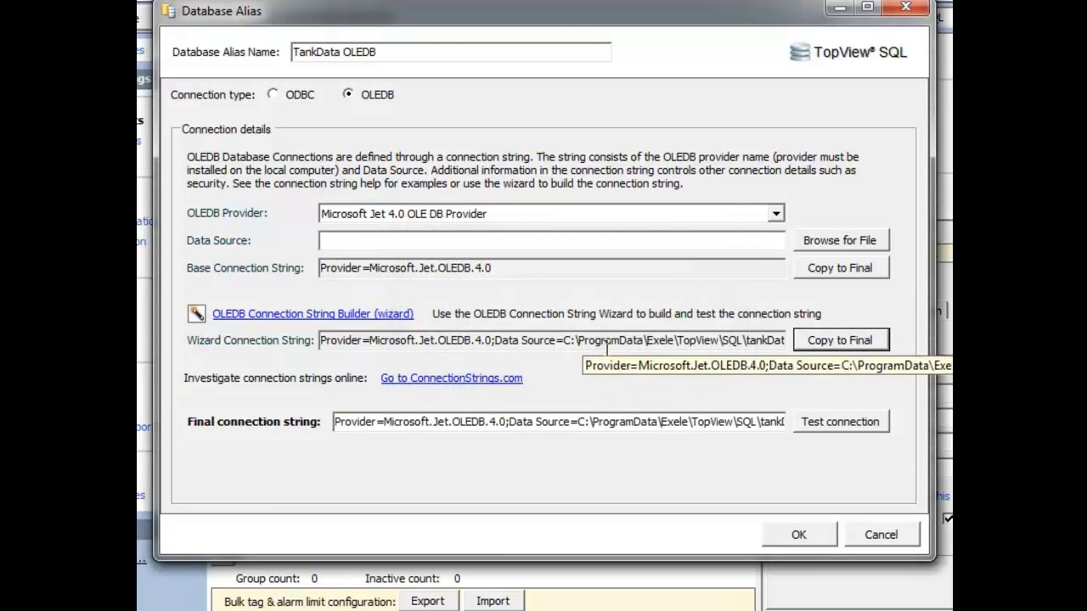
left_click(823, 425)
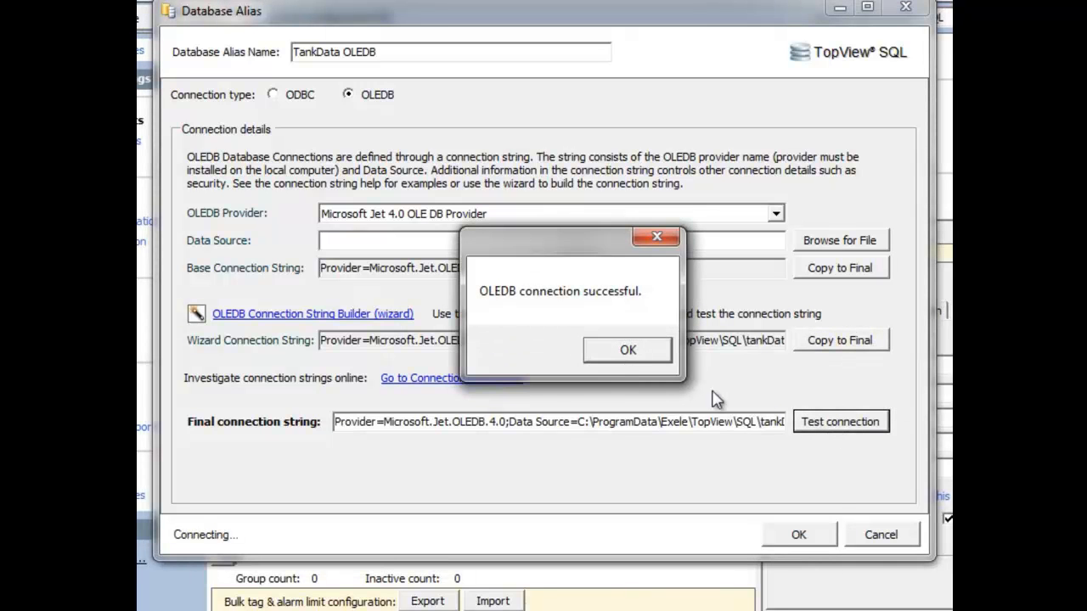
Step: Dismiss the connection test result and save the TankData OLEDB database alias
left_click(629, 351)
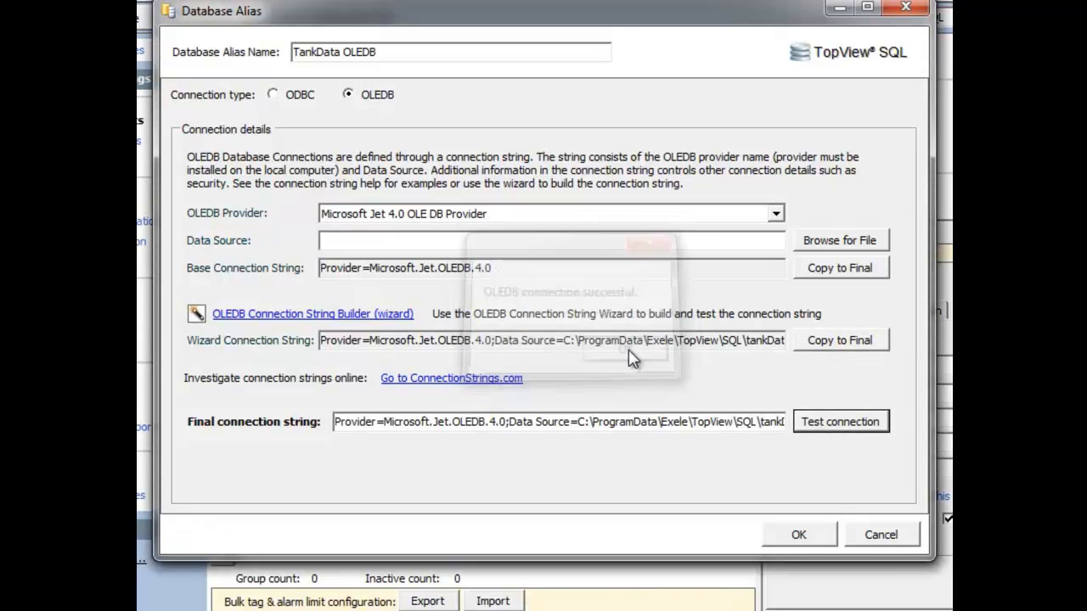
left_click(795, 533)
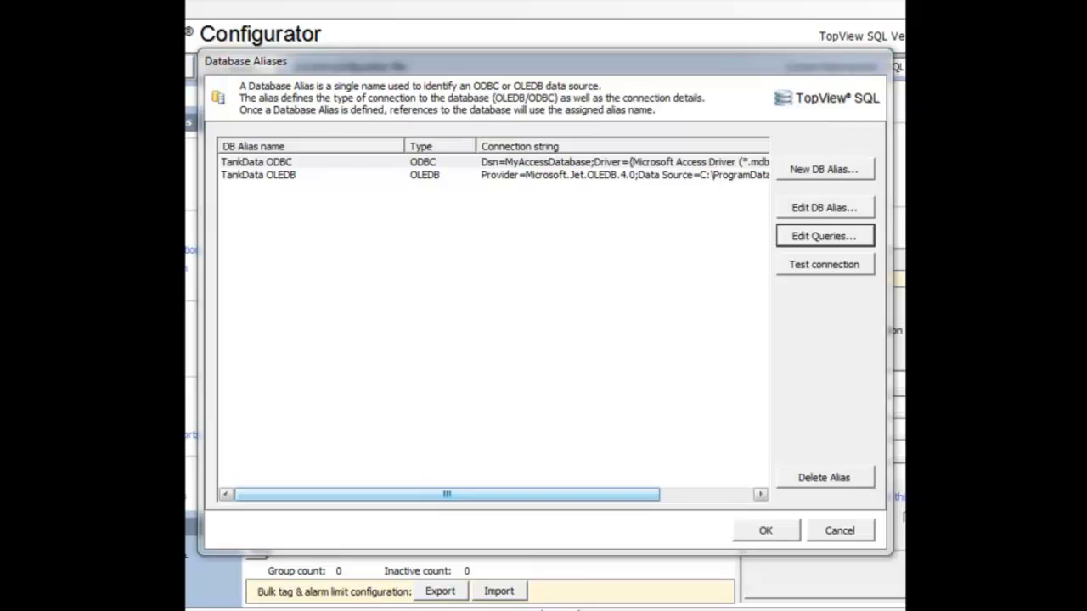
Step: Start a new query for the TankData ODBC alias and name it GetAllRecords
left_click(328, 161)
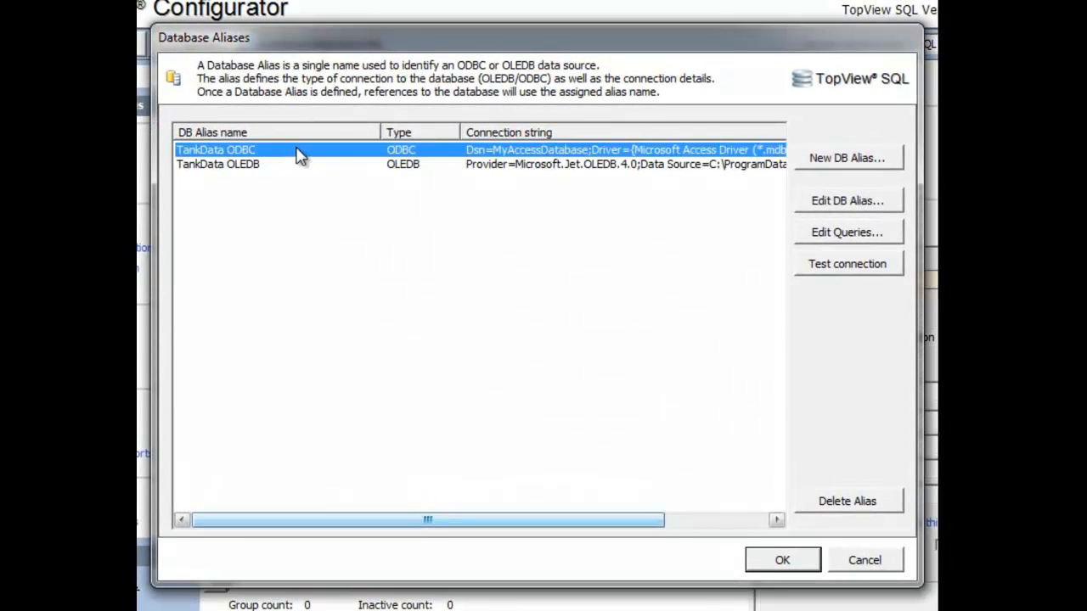
left_click(828, 234)
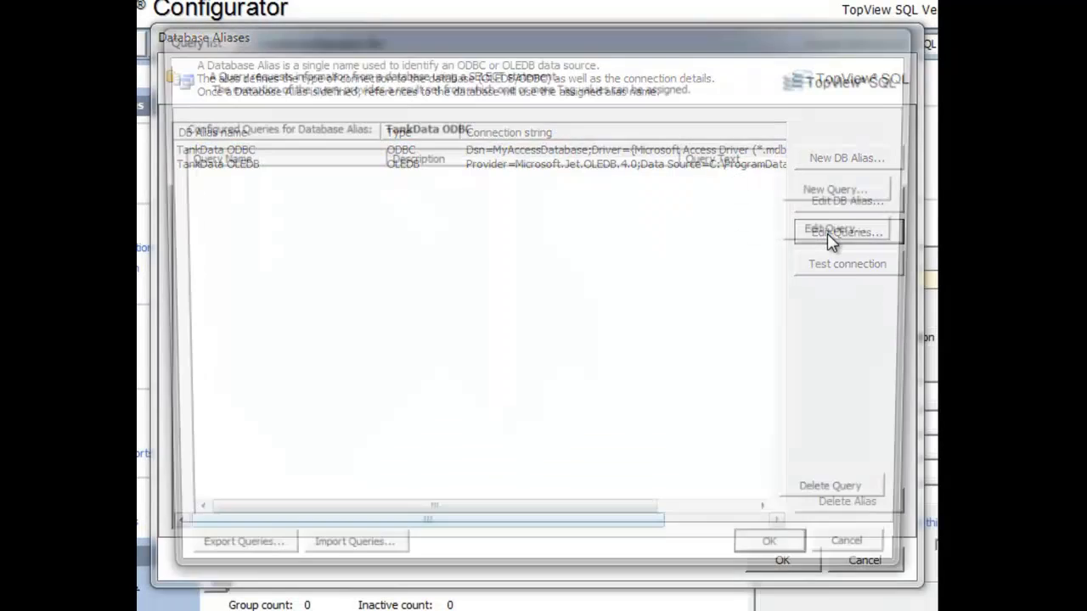
left_click(844, 188)
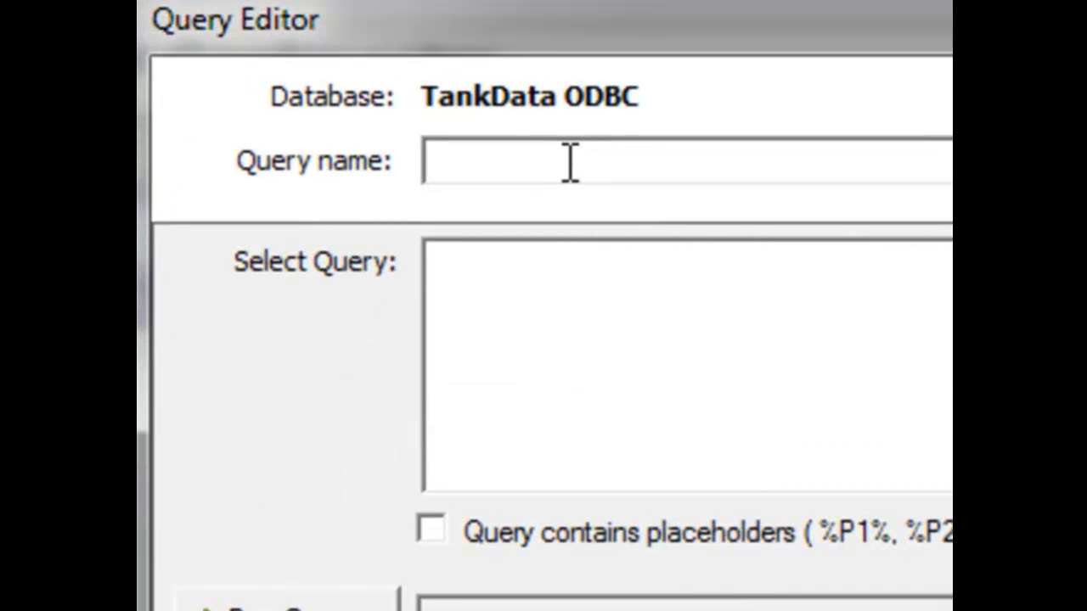
type("GetAllRecords")
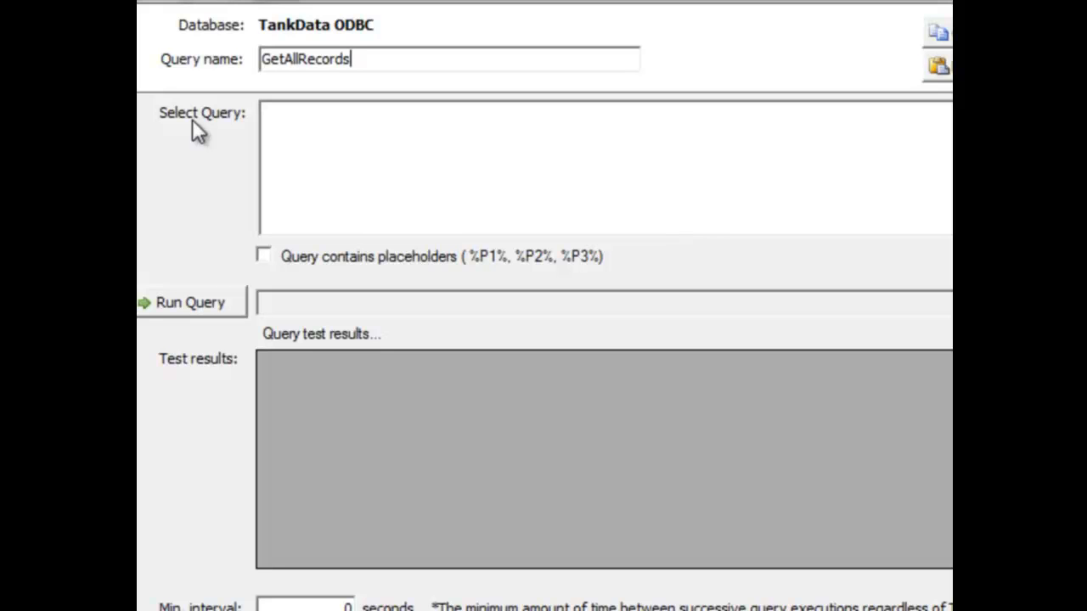
Step: Enter "Select * from tankdata" as the select query, then run it as a test and save the query
left_click(303, 122)
type("Select * from tankdata")
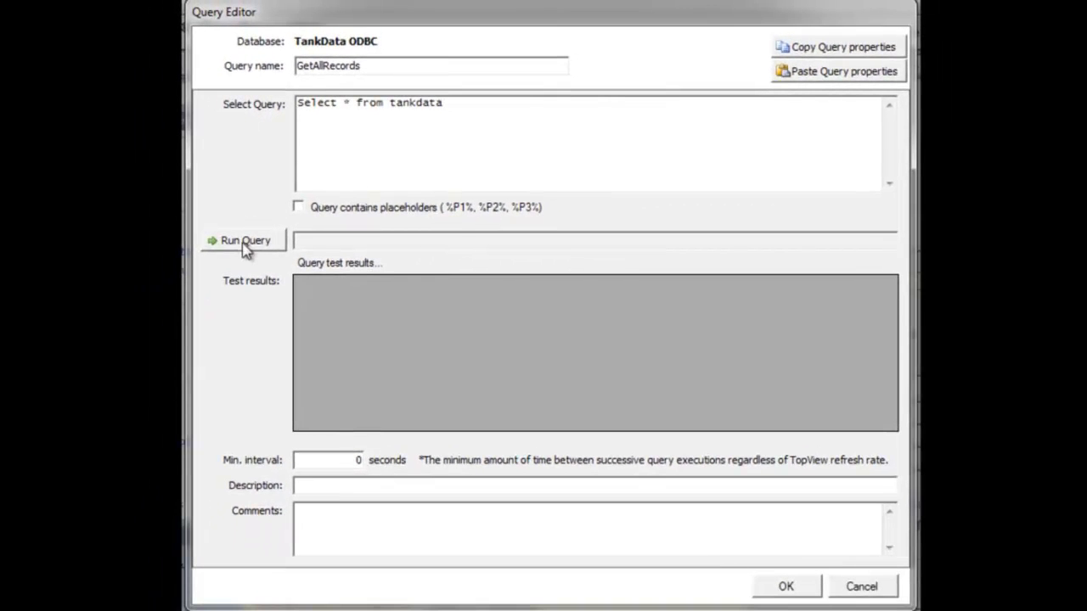
left_click(244, 242)
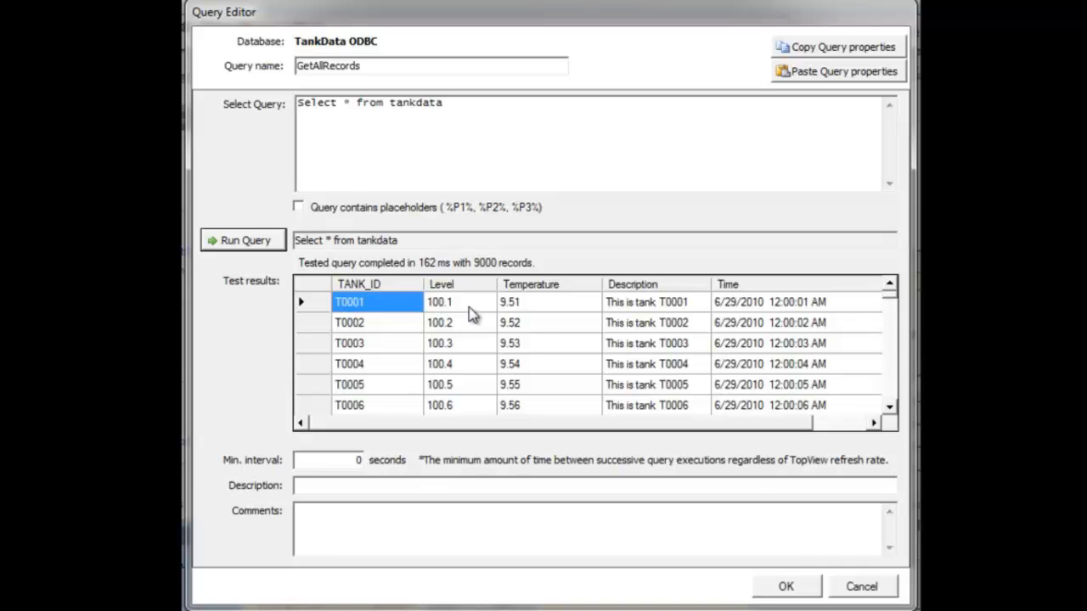
left_click(785, 586)
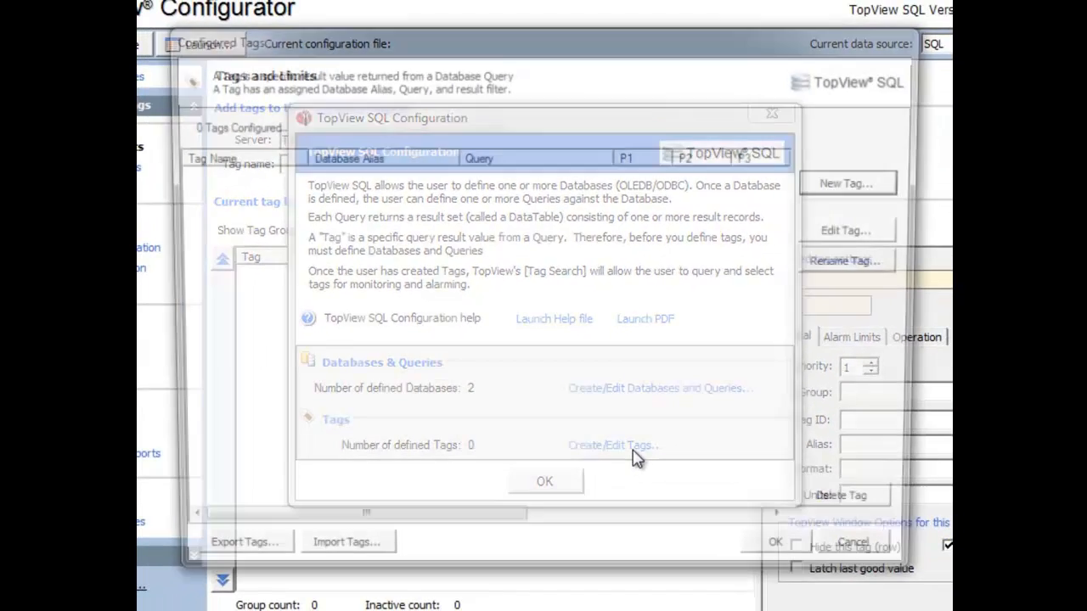
Step: Open the tag configuration and create a new tag named Level 01
left_click(671, 506)
left_click(843, 188)
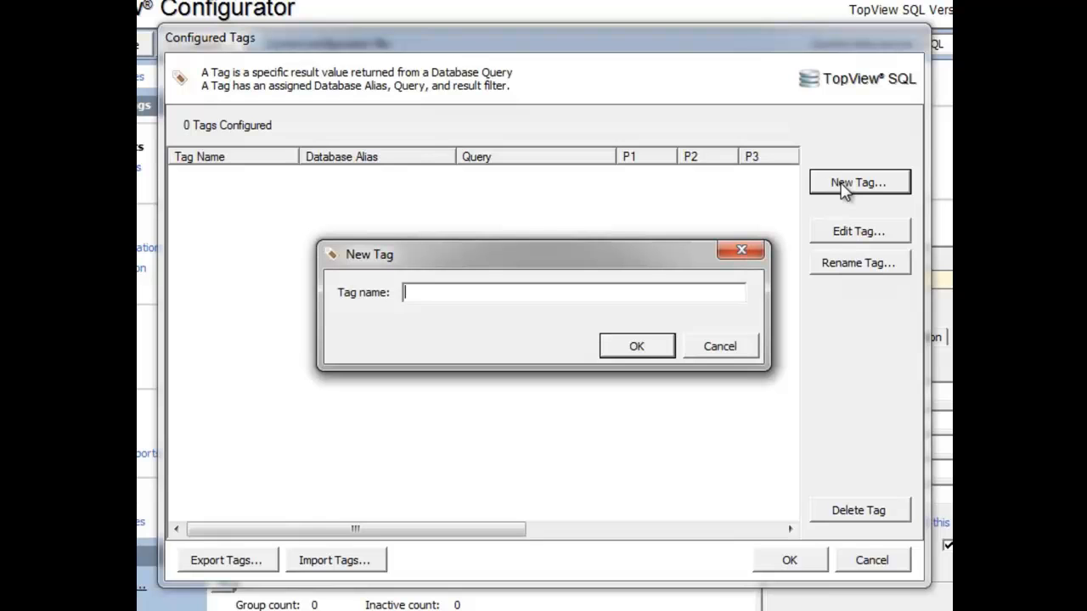
type("Level 01")
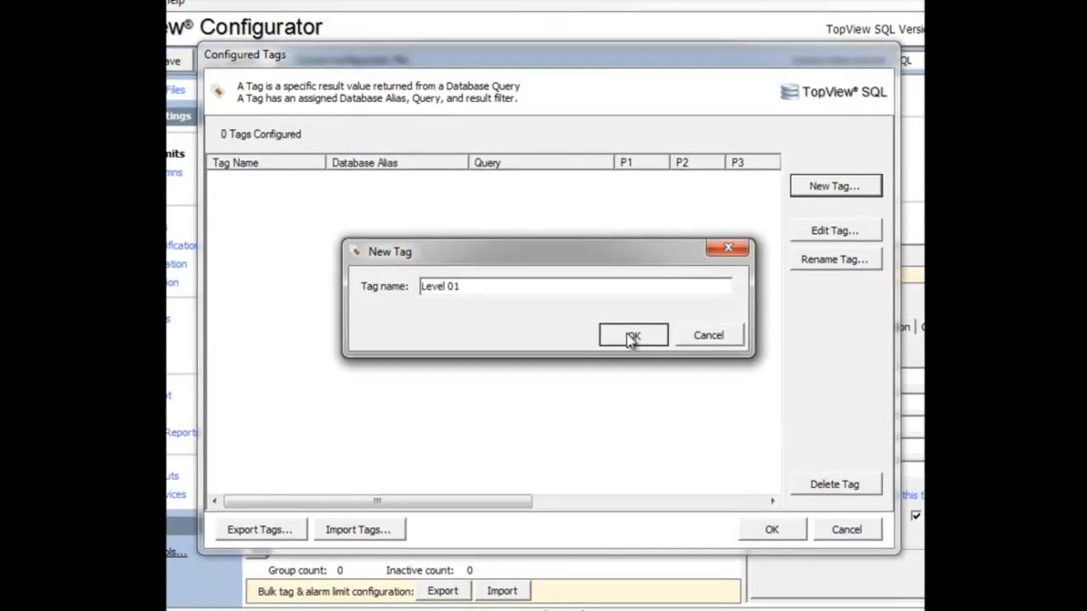
left_click(631, 337)
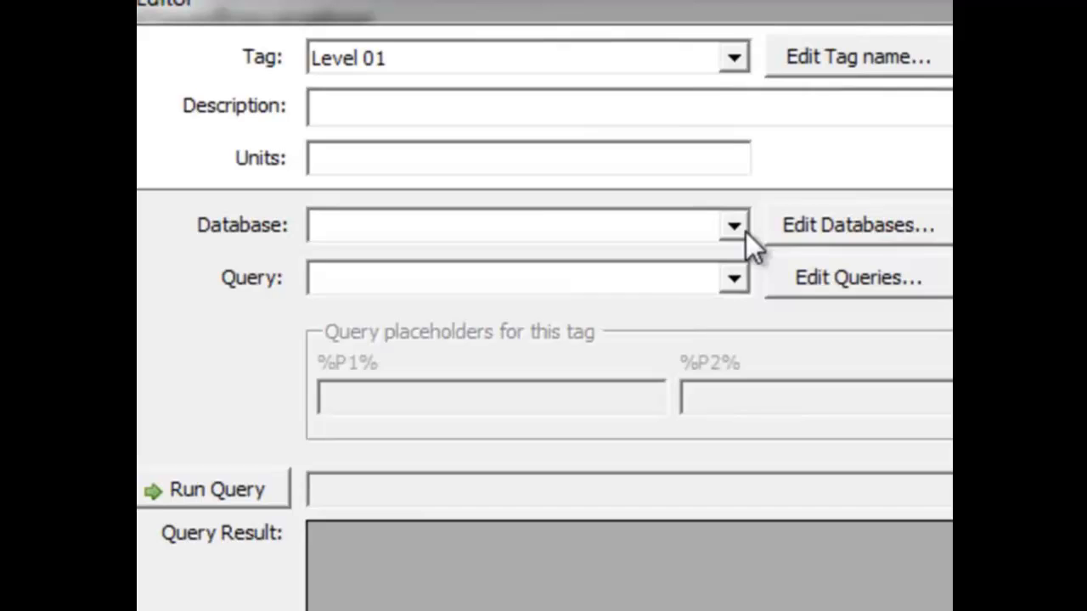
Step: Assign the TankData ODBC database and the GetAllRecords query to the Level 01 tag and run the query
left_click(509, 130)
left_click(683, 260)
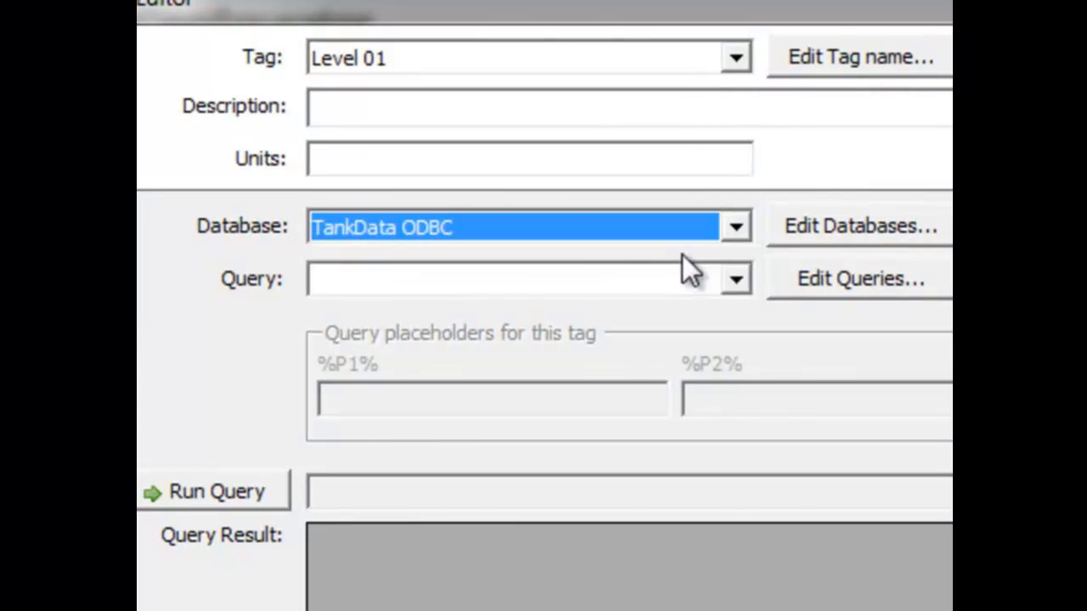
left_click(736, 278)
left_click(662, 313)
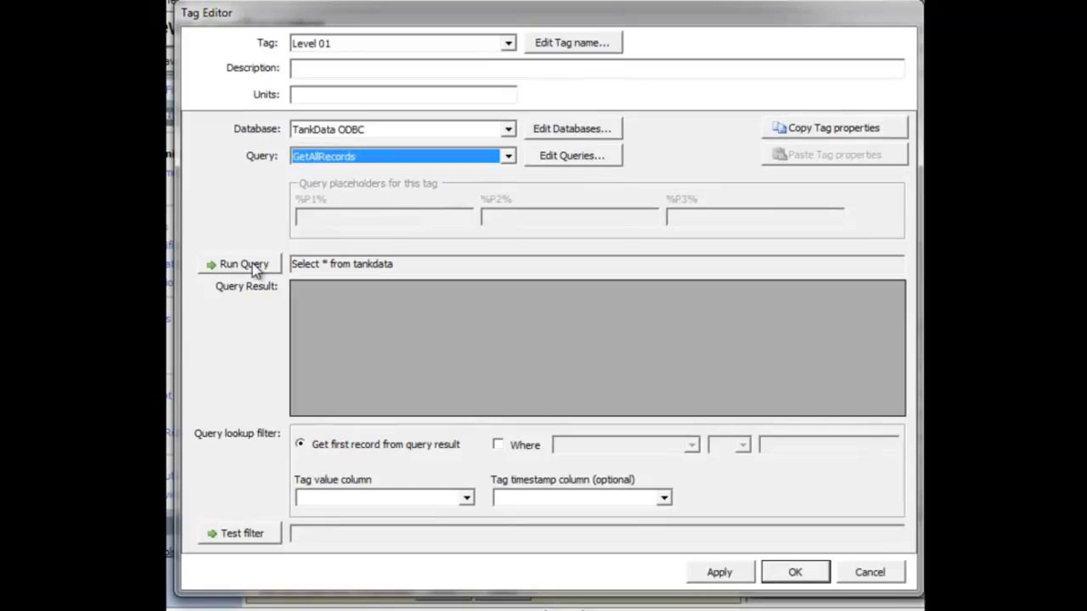
left_click(252, 263)
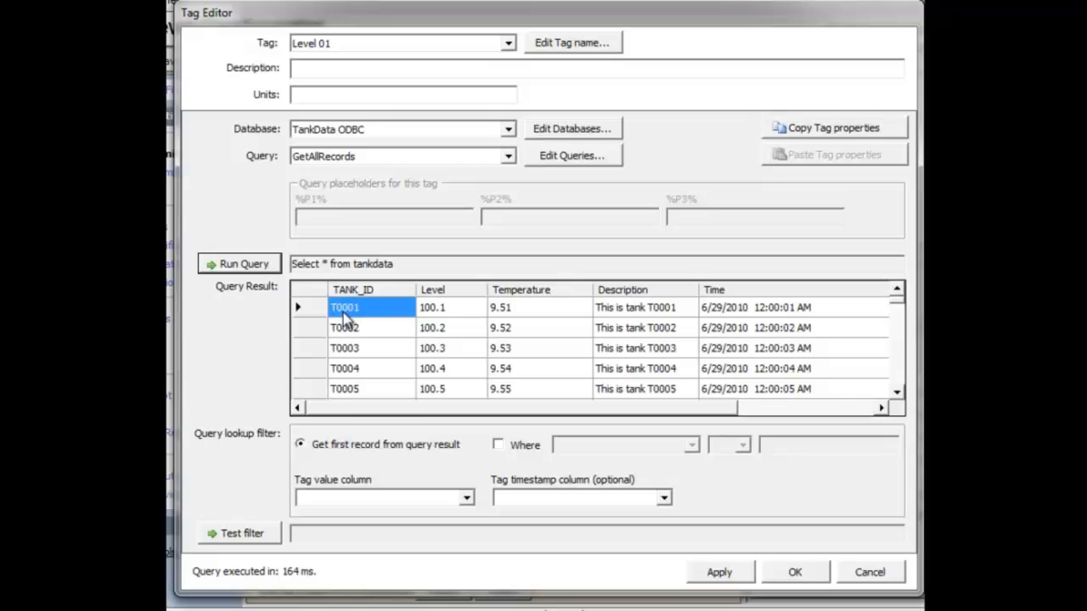
Step: Enable the Where condition in the query lookup filter and set it to TANK_ID = T0001
left_click(497, 445)
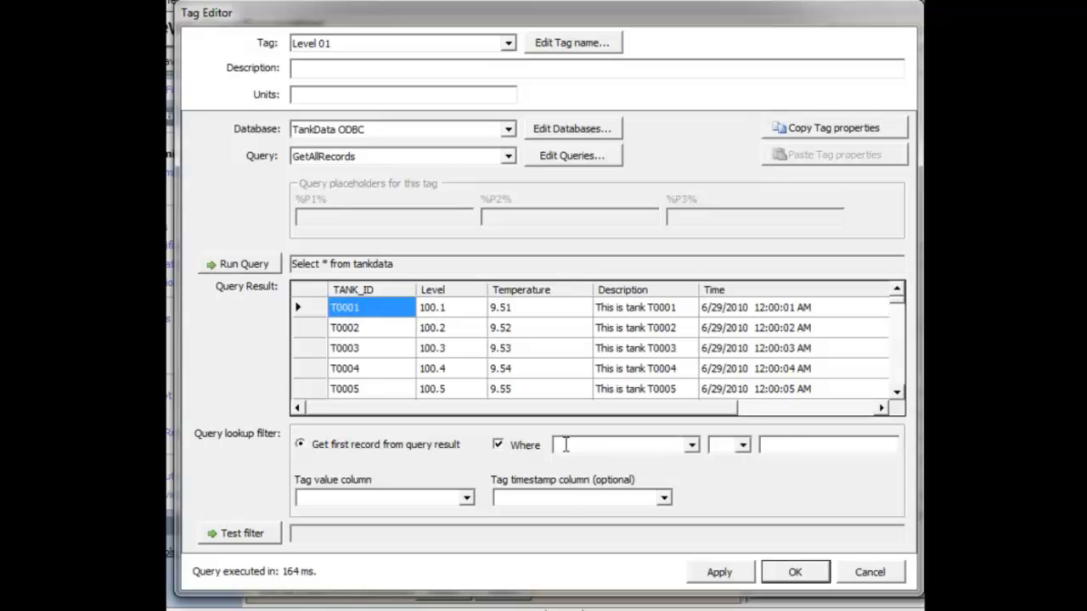
left_click(692, 445)
left_click(684, 458)
left_click(743, 445)
left_click(732, 461)
left_click(781, 446)
type("T0001")
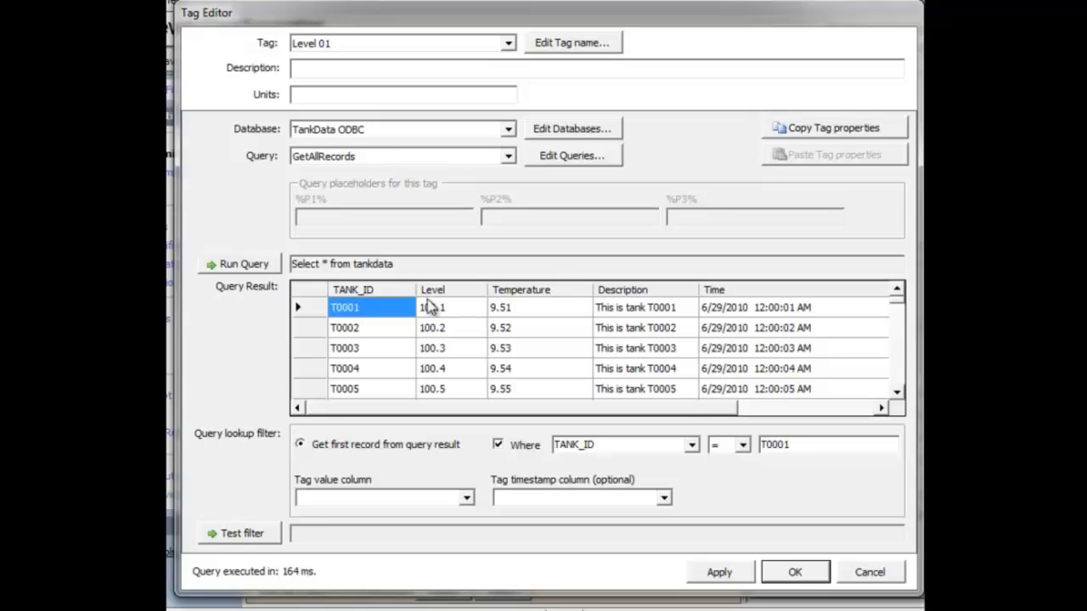
Step: Use Level as the tag value column, test the filter against the query result and save the Level 01 tag
left_click(467, 498)
left_click(399, 523)
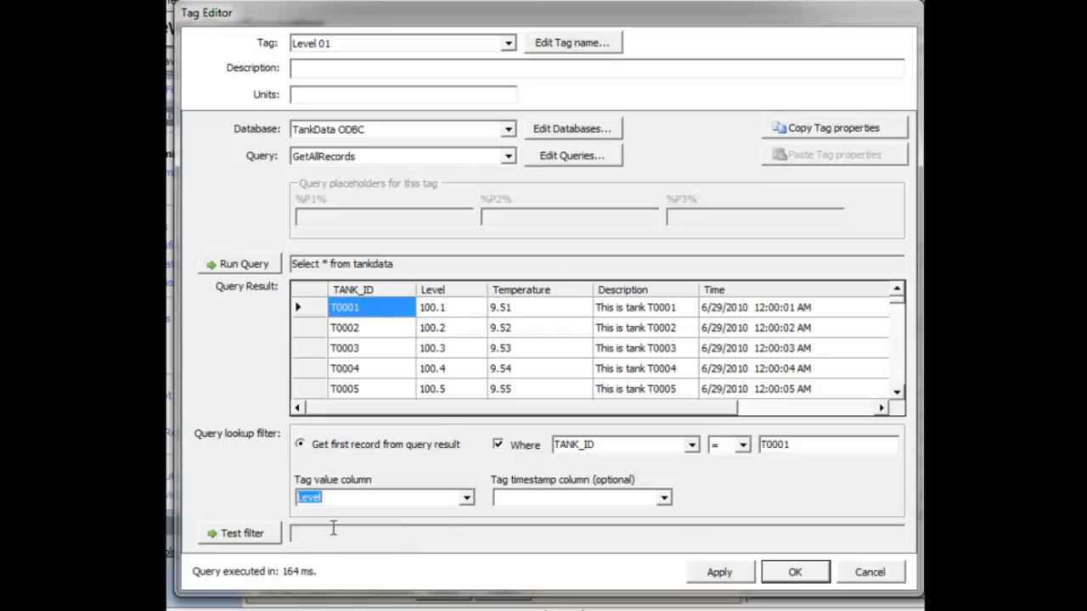
left_click(243, 533)
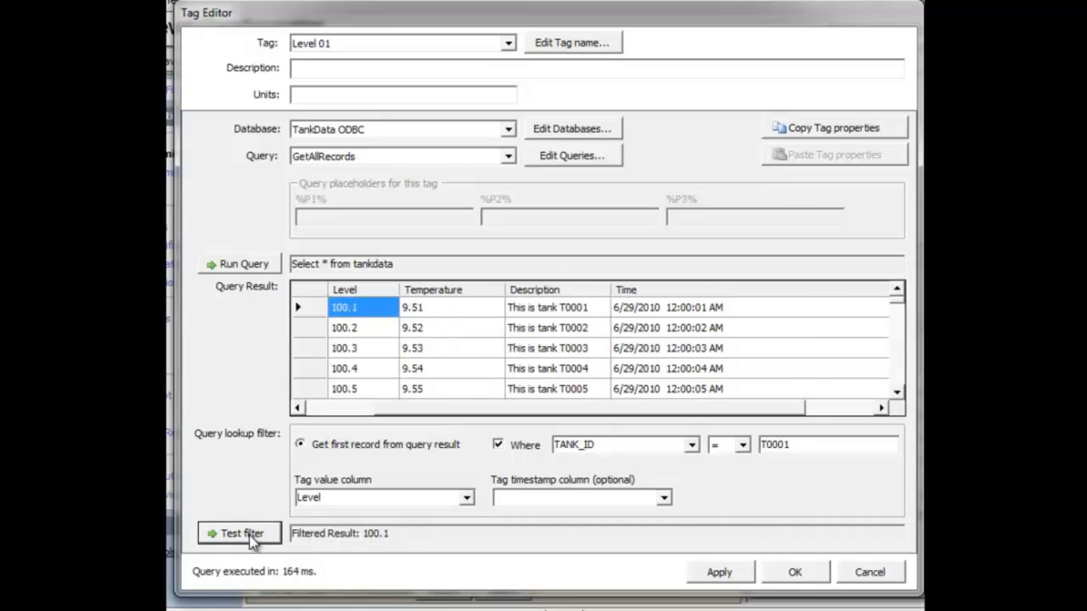
left_click_drag(462, 416, 373, 416)
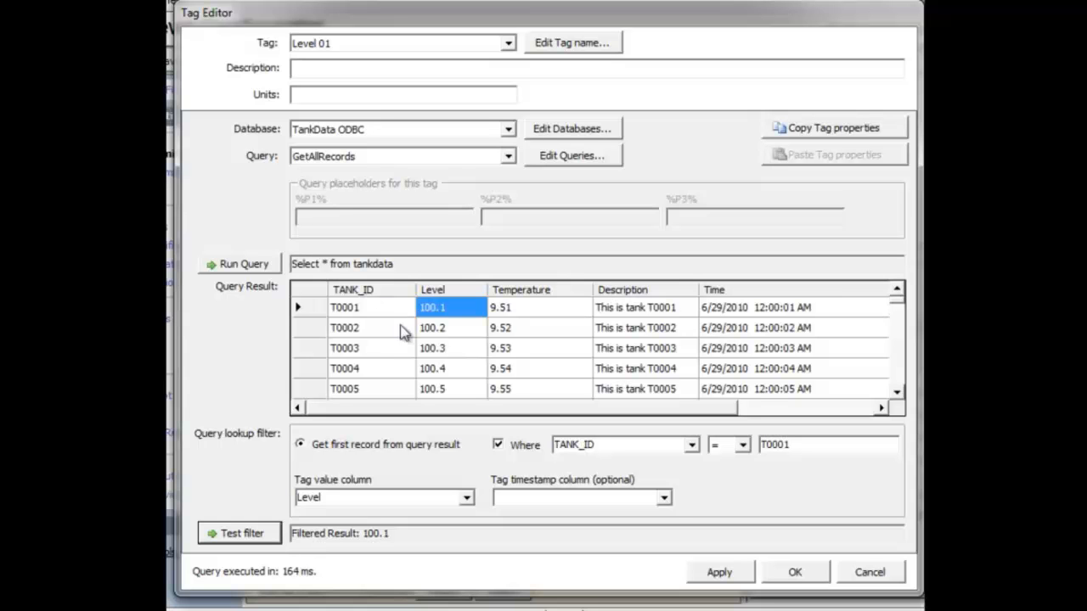
left_click(795, 572)
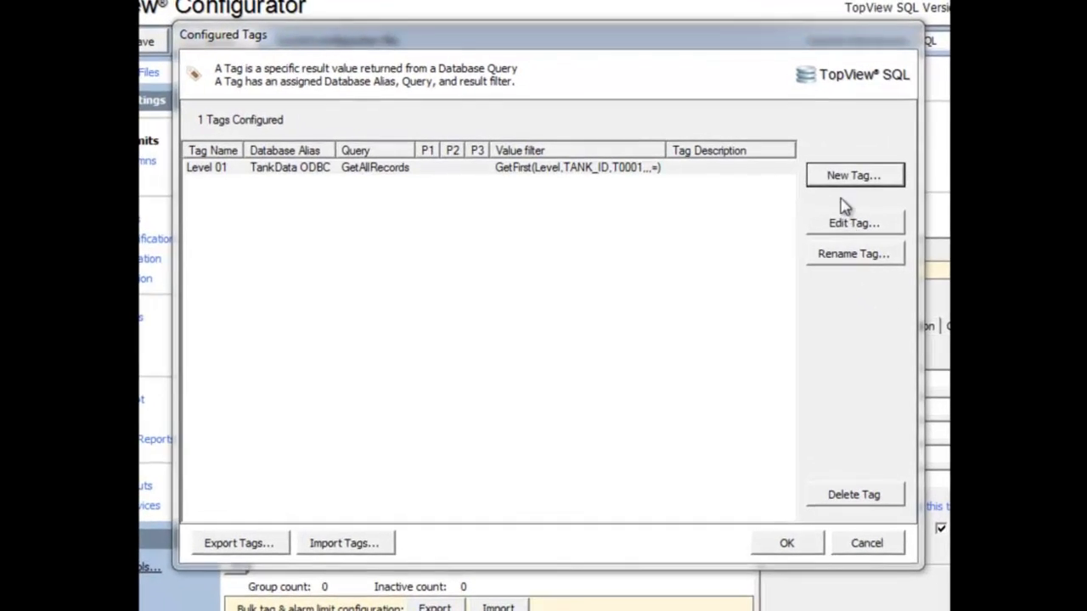
Step: Create another new tag named Level 02
left_click(844, 176)
type("Level 02")
key("Return")
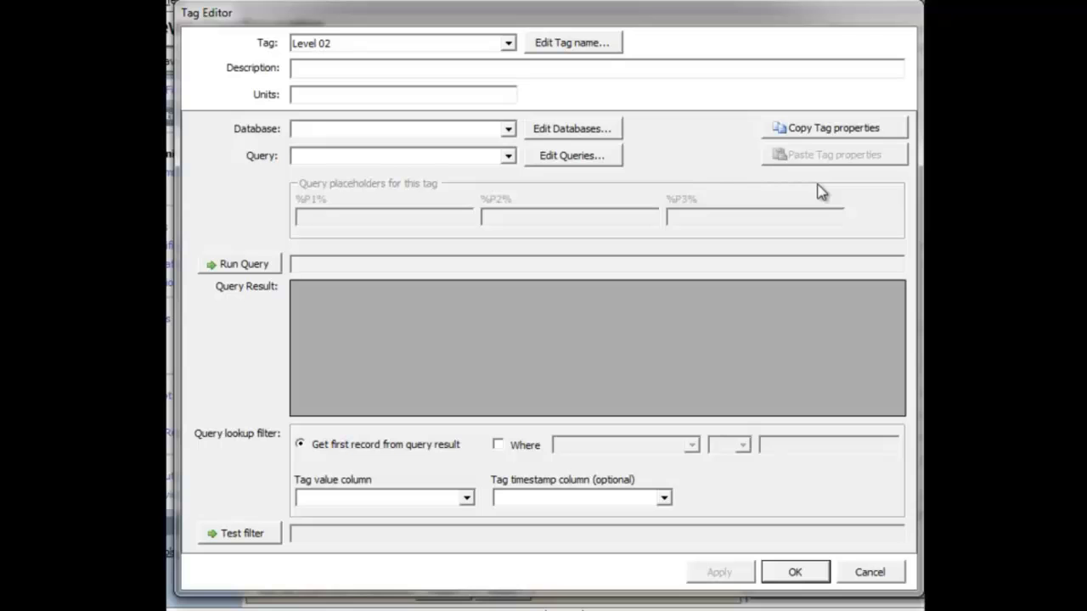
Step: Copy the tag properties of Level 01 and paste them into Level 02, accepting the overwrite of its settings
left_click(509, 42)
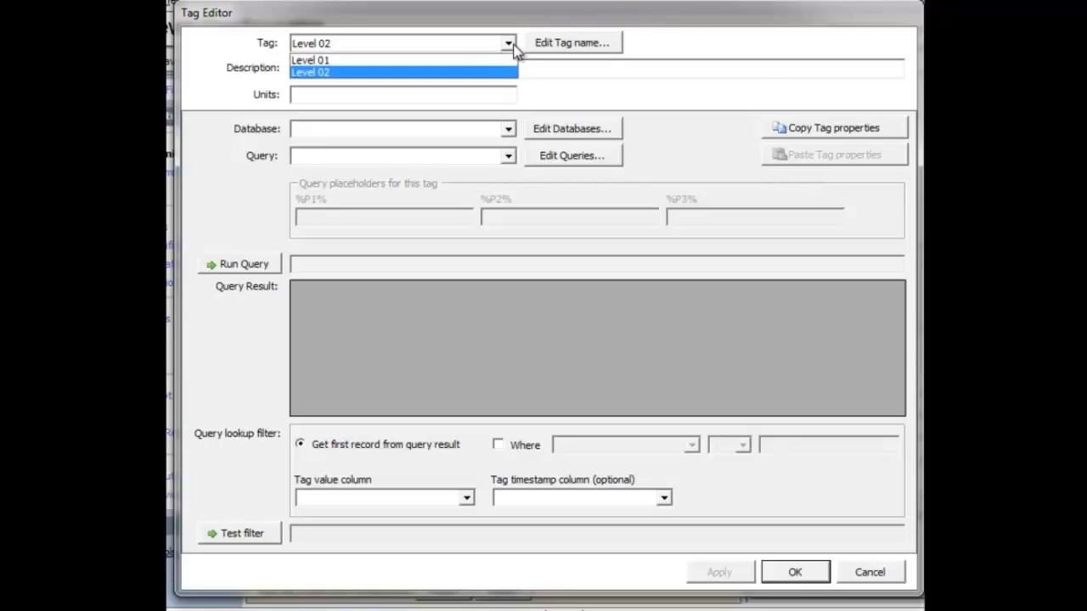
left_click(486, 61)
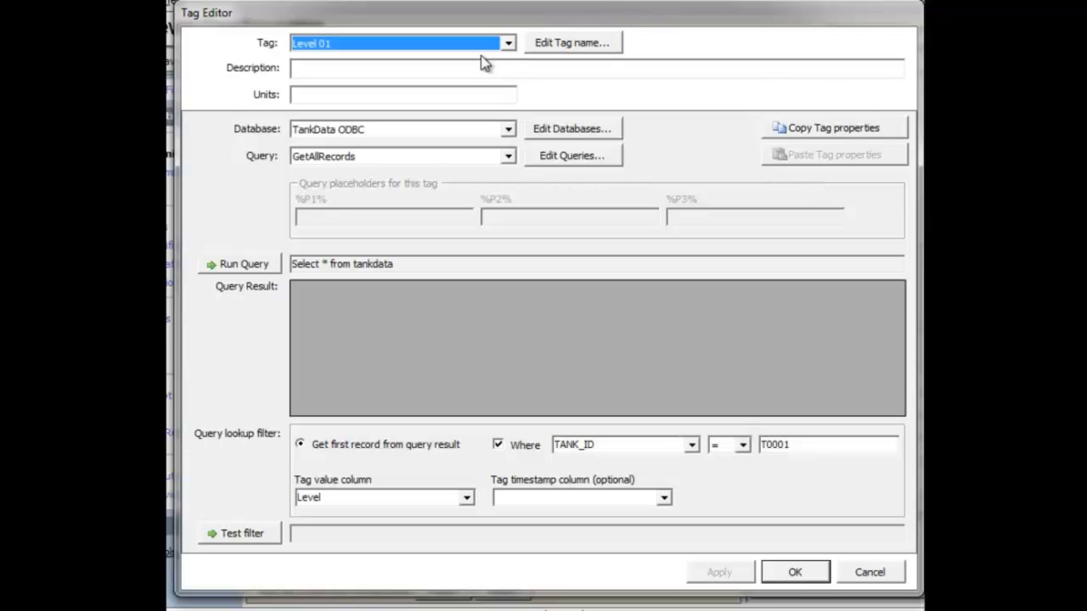
left_click(834, 136)
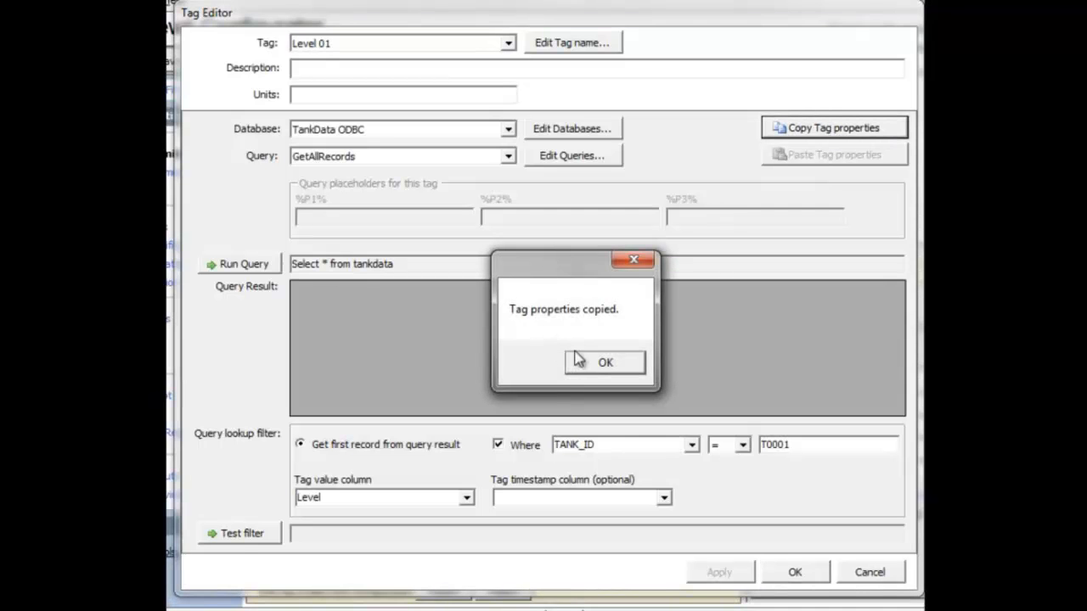
left_click(579, 357)
left_click(468, 44)
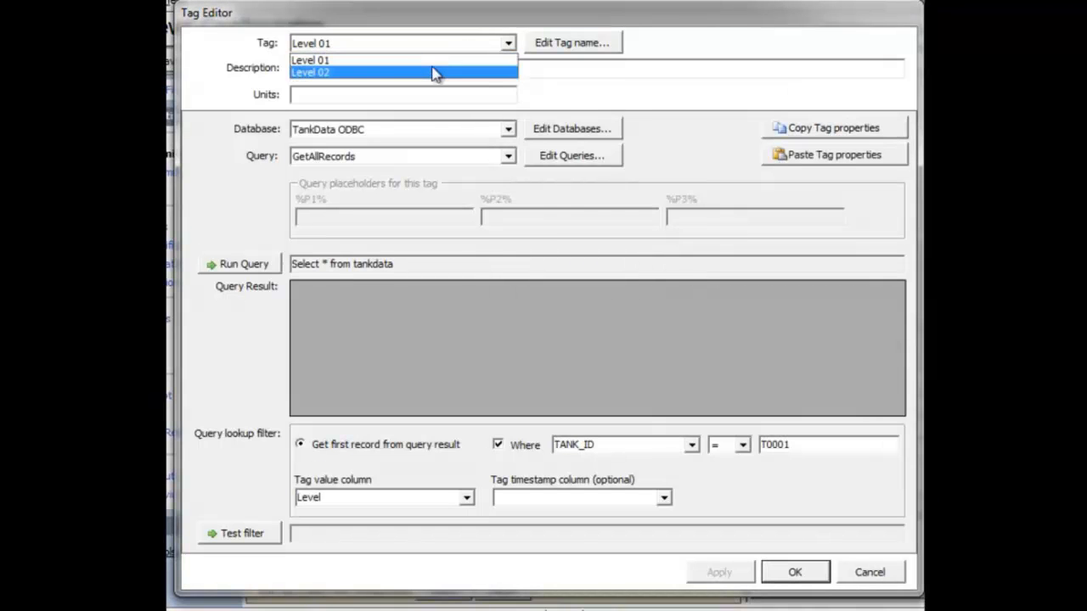
left_click(433, 68)
left_click(815, 156)
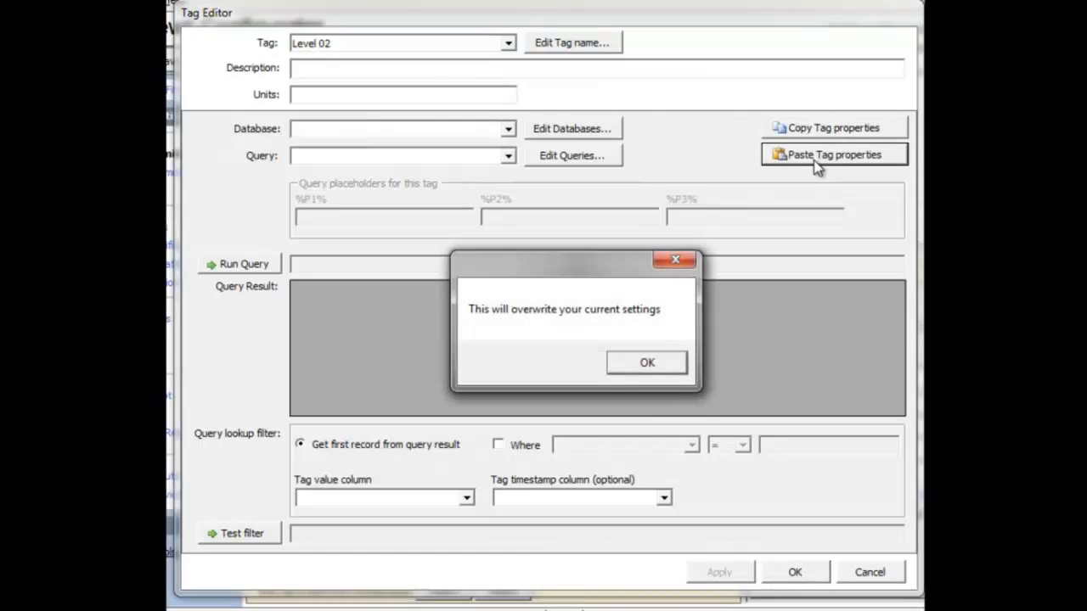
left_click(647, 362)
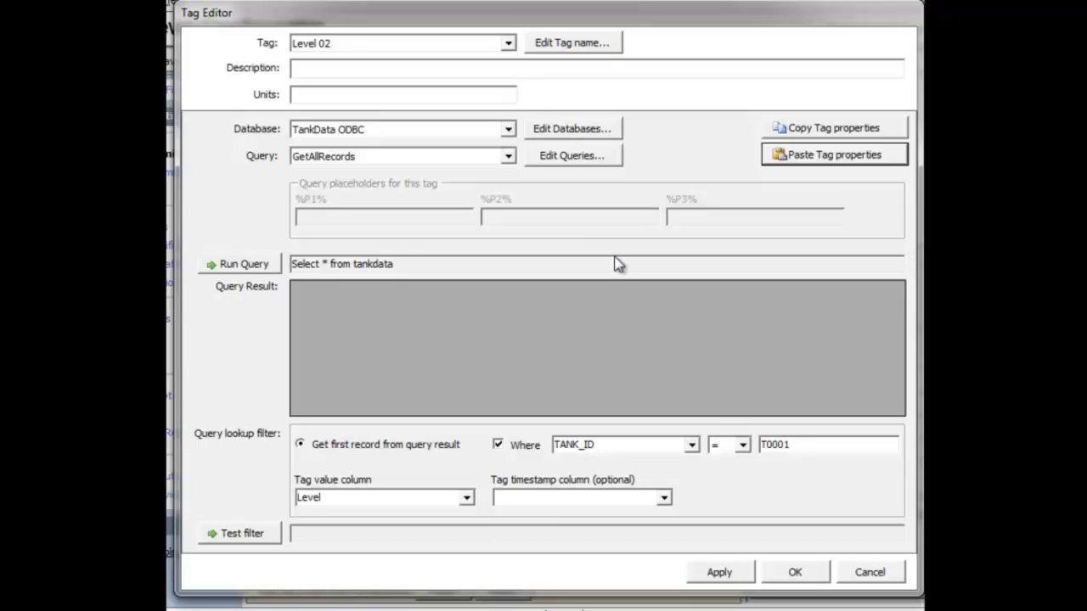
Step: Run the Level 02 query with its TANK_ID filter value changed to T0002, test the filter and save the tag
left_click(269, 264)
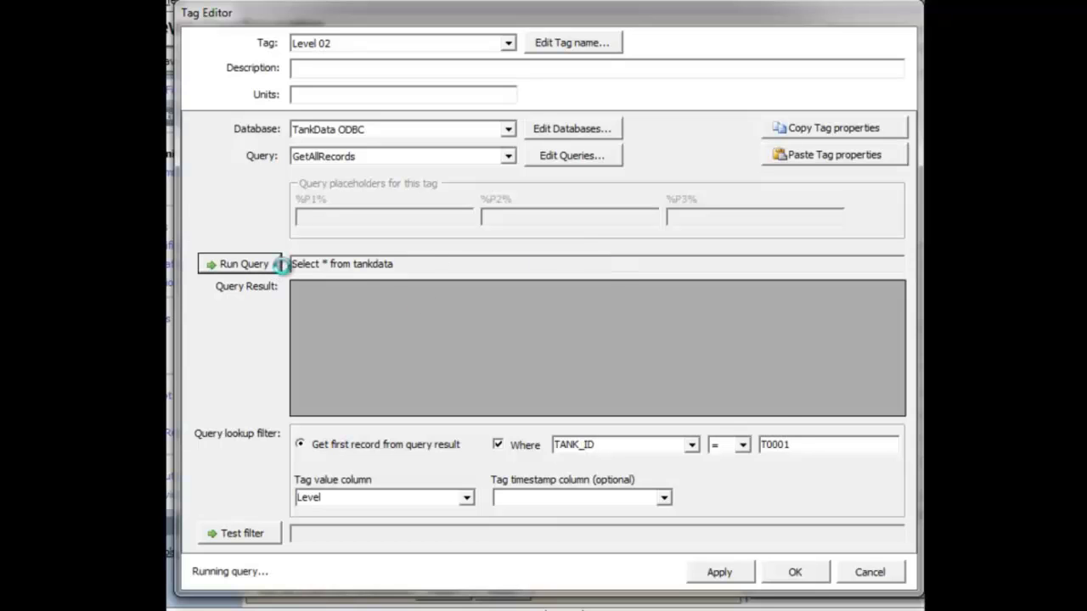
left_click(805, 444)
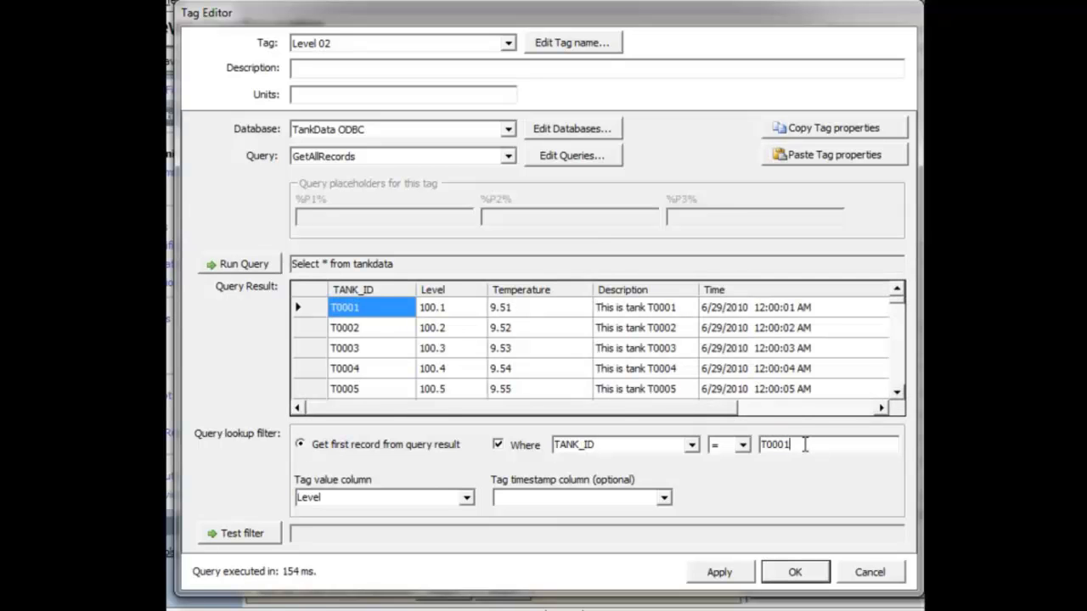
key("BackSpace")
type("2")
left_click(245, 533)
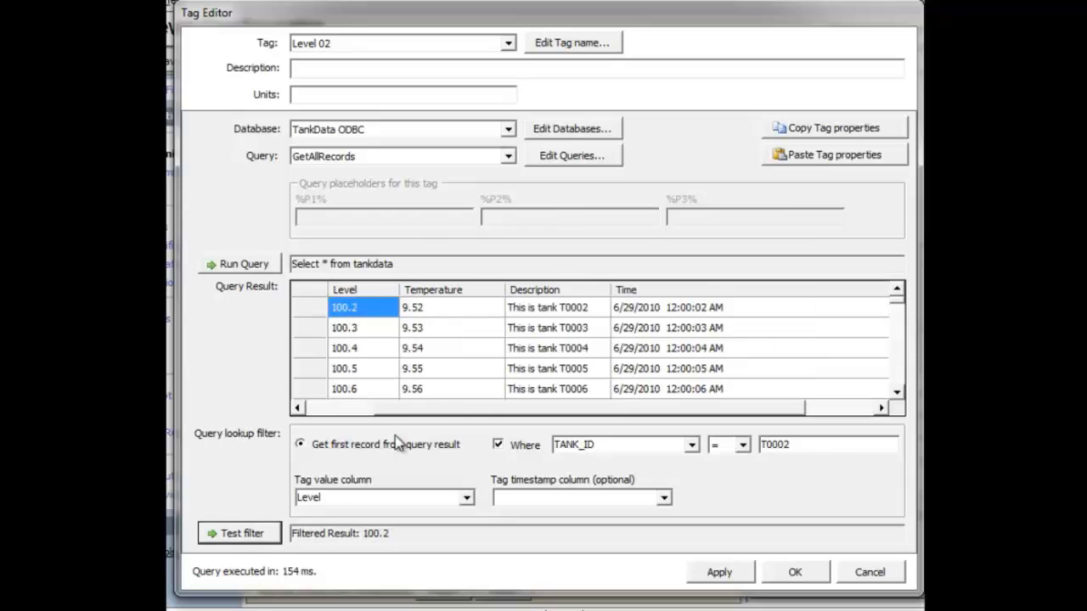
left_click_drag(449, 409, 339, 416)
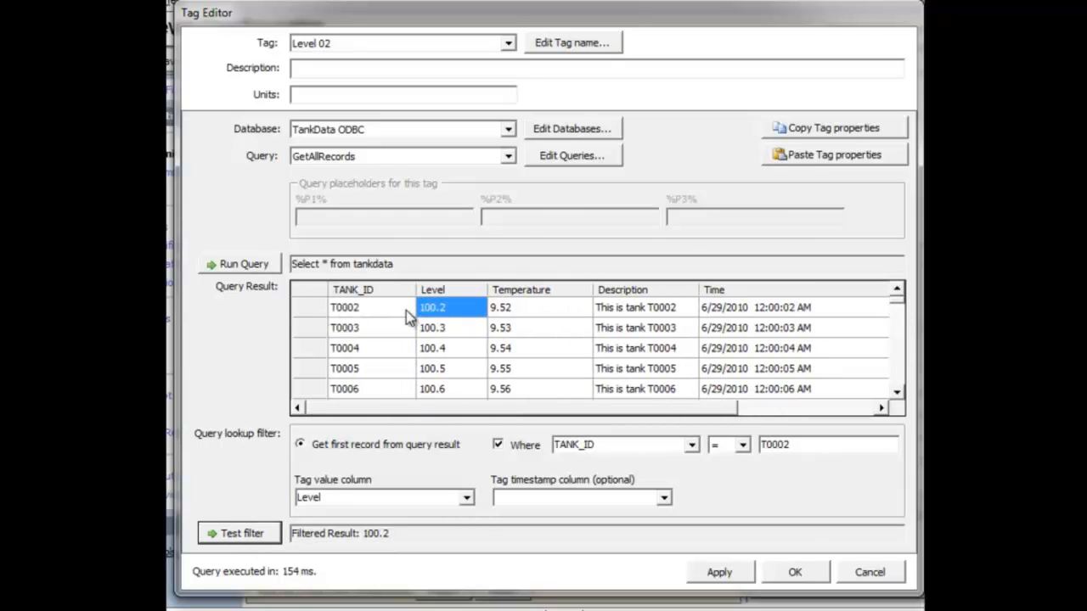
left_click(796, 573)
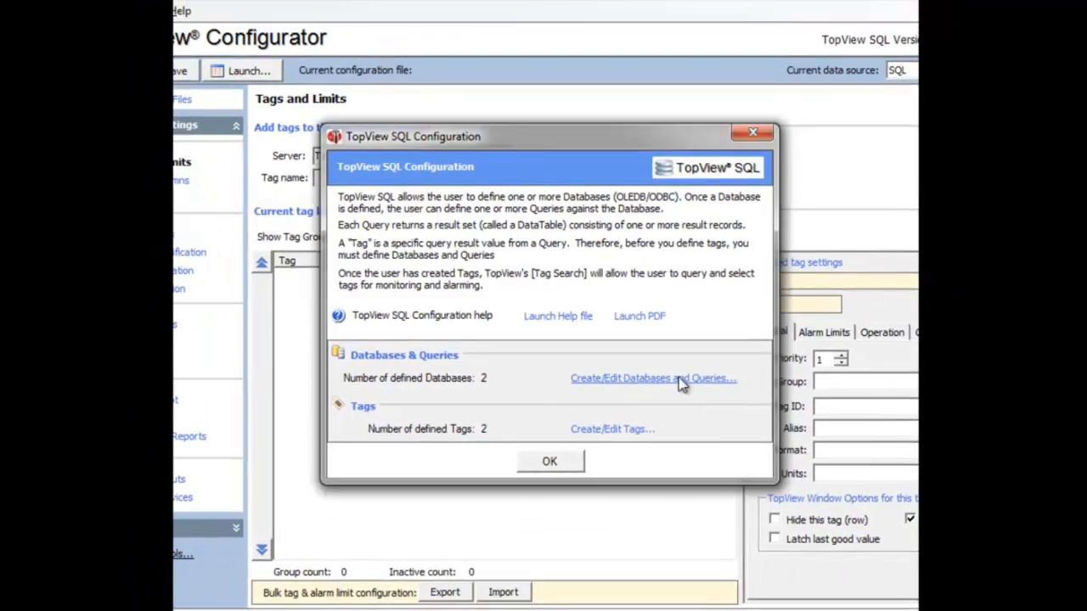
Step: Start a new query named GetOneTank for the TankData ODBC database alias
left_click(772, 427)
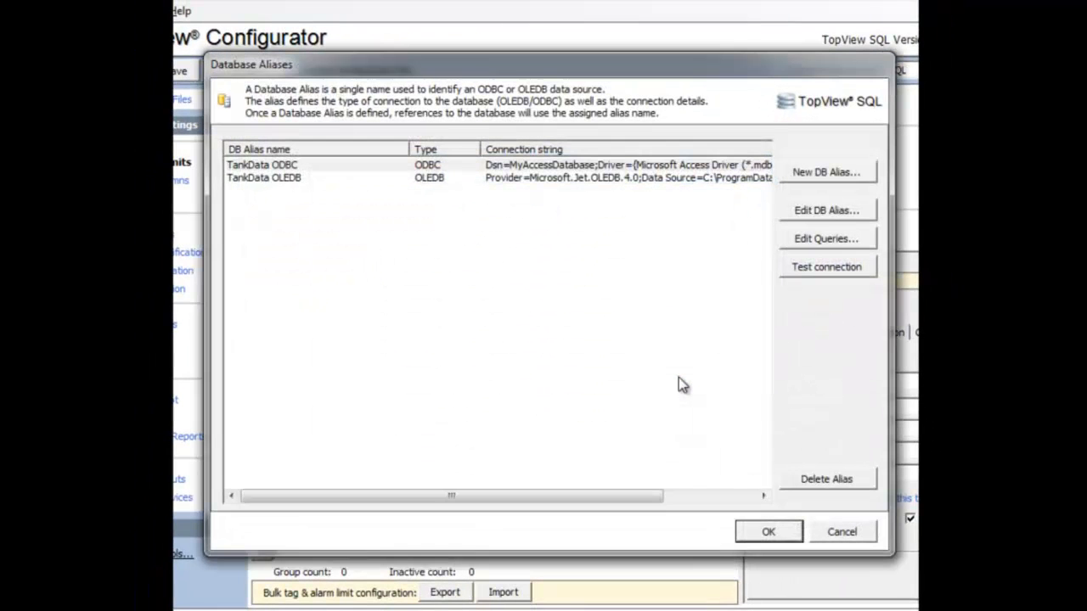
left_click(714, 165)
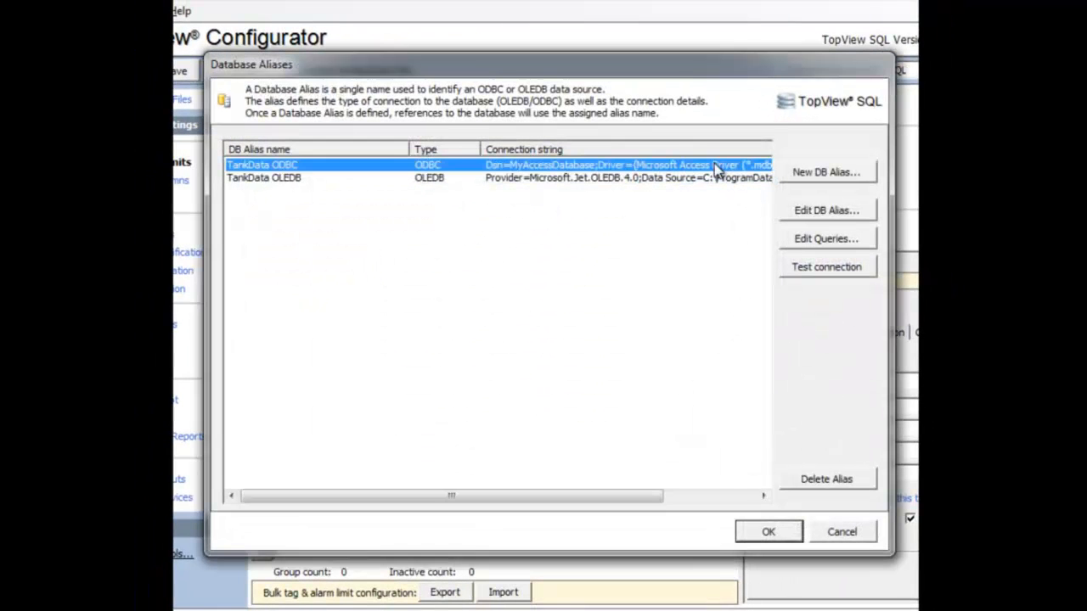
left_click(810, 239)
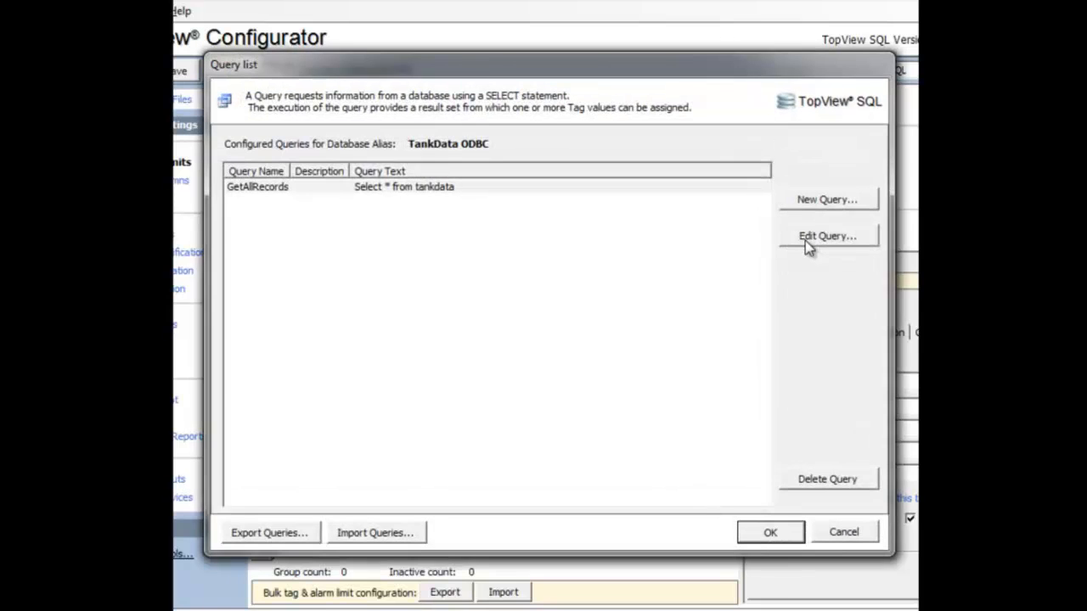
left_click(808, 200)
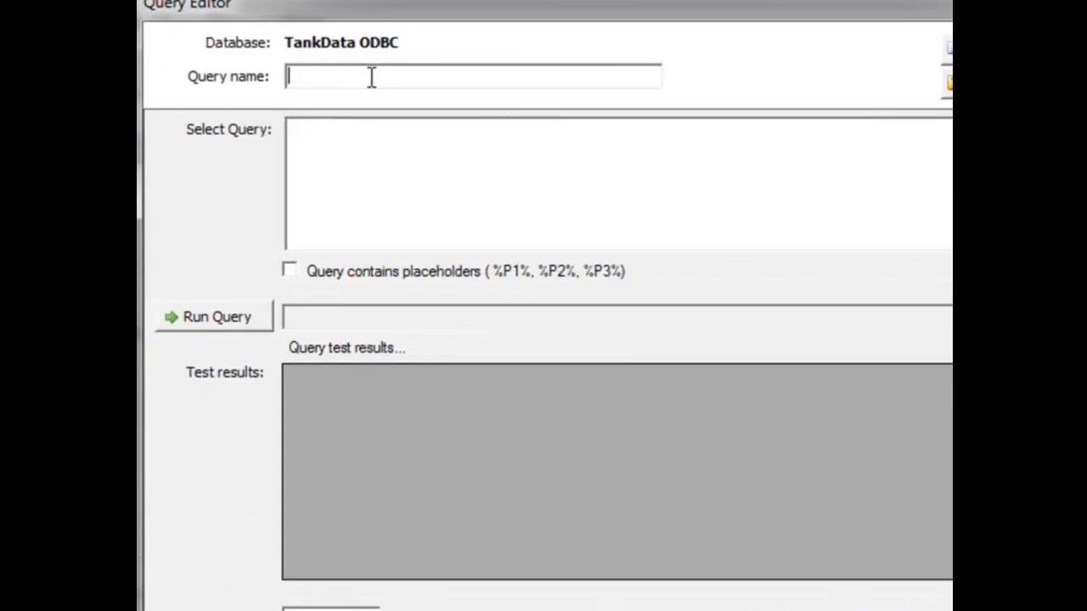
type("GetOneTank")
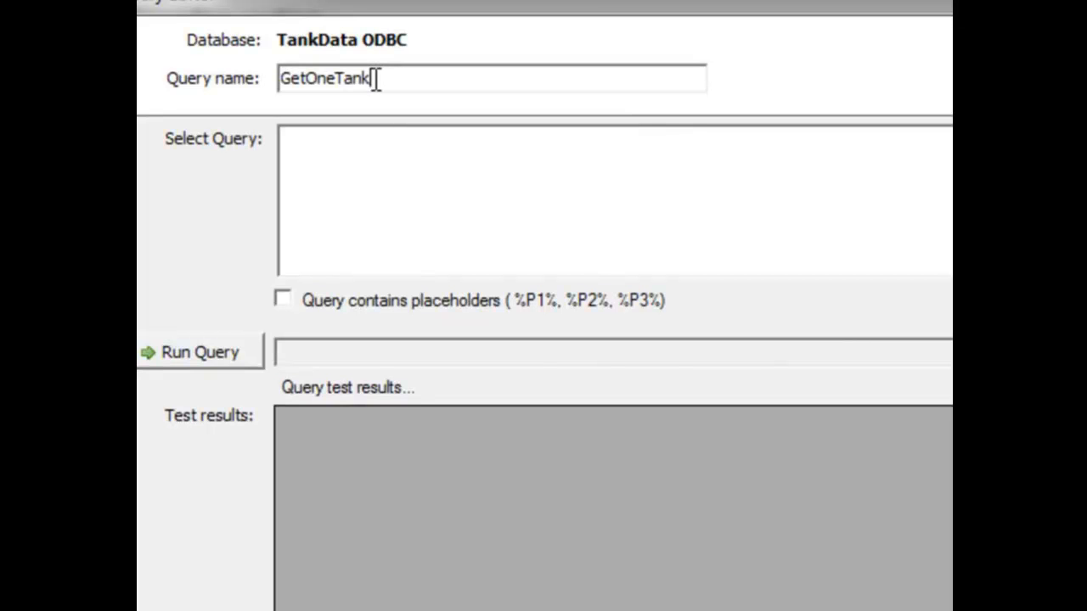
Step: Write the select statement of GetOneTank as Select * from tankdata where tank_id = 'T0003'
left_click(430, 142)
type("Select ")
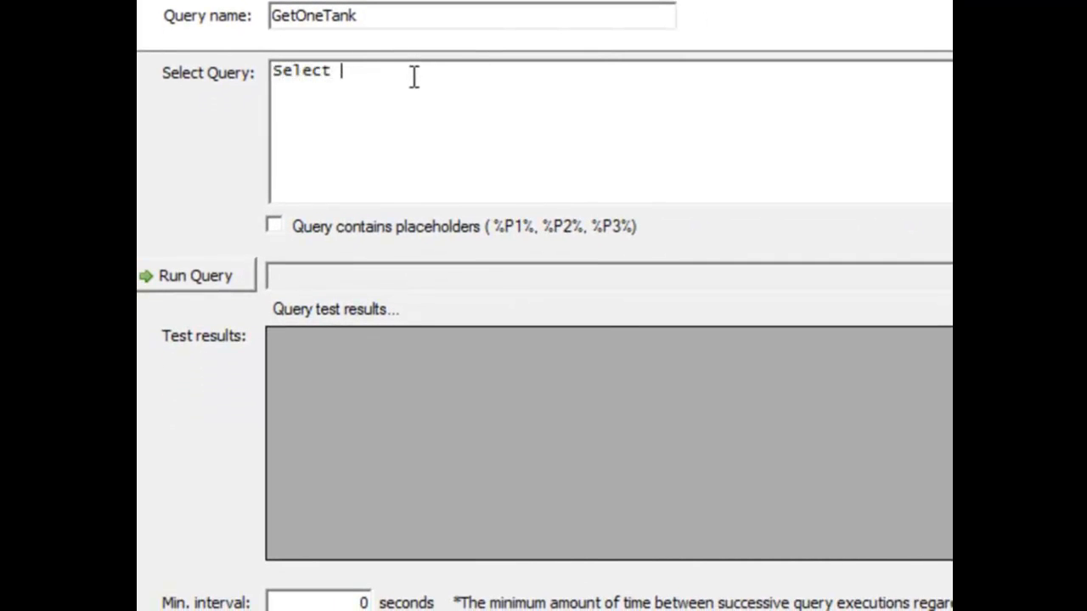
type("* from Tankdata ")
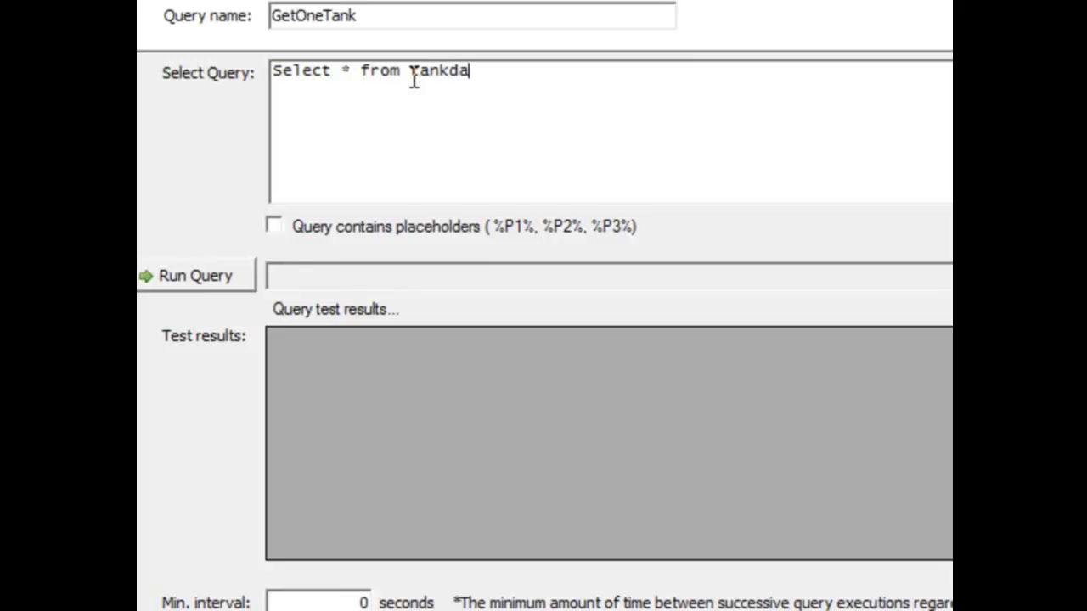
type("where tank")
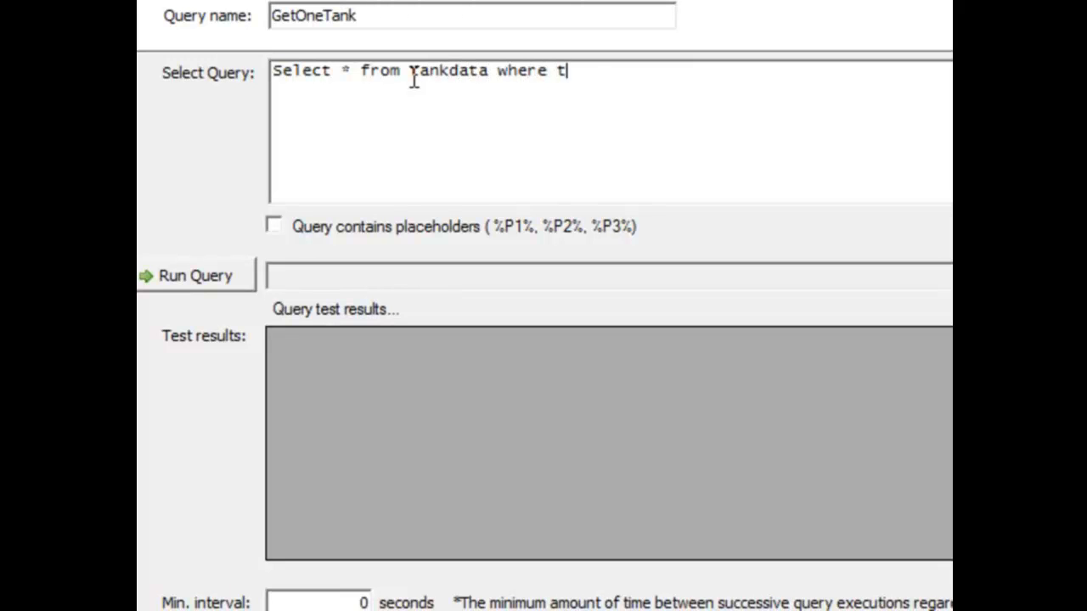
type("_id = 'T0003'")
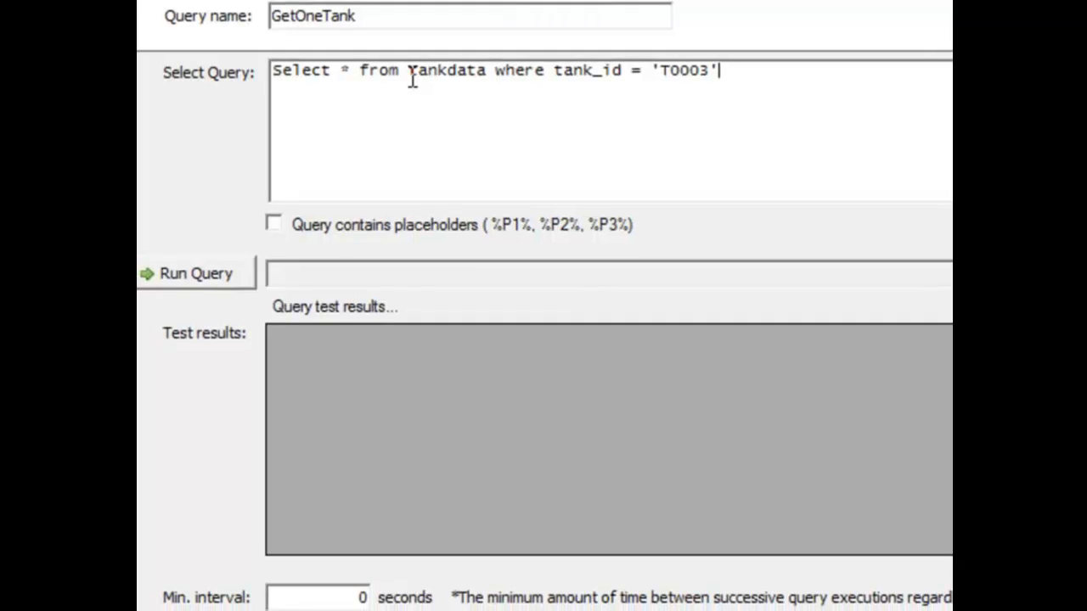
left_click(208, 238)
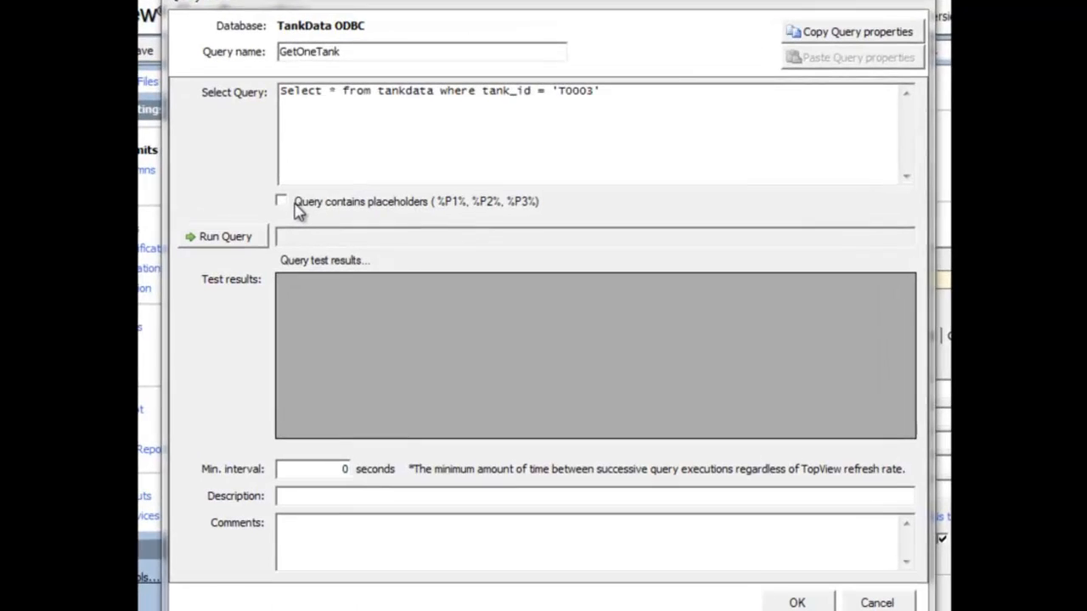
Step: Mark the query as containing placeholders and replace T0003 in its where clause with %P1%
left_click(296, 207)
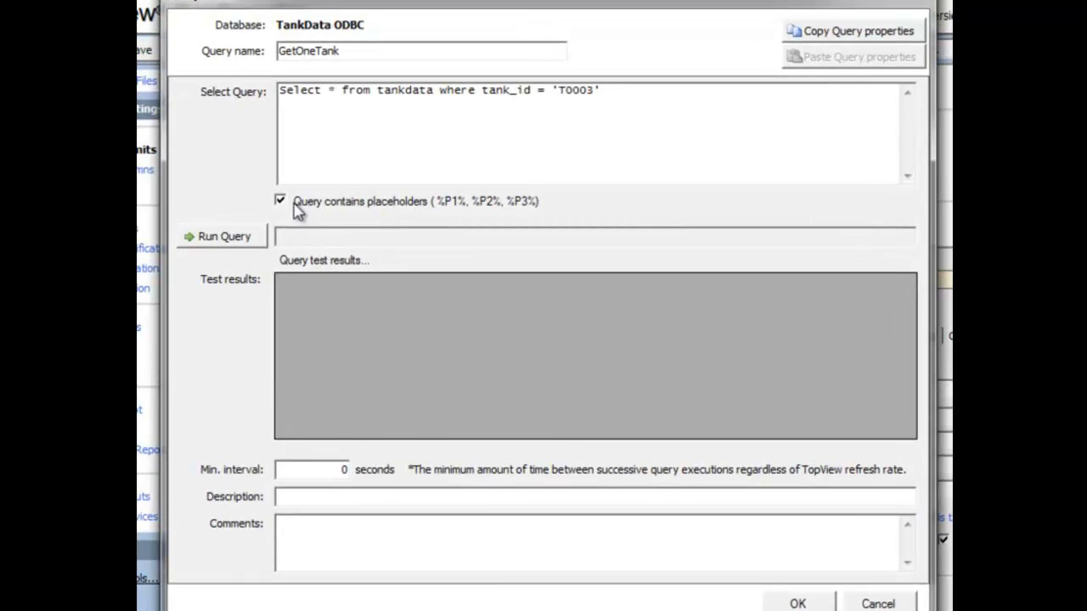
left_click(596, 90)
key("BackSpace")
key("BackSpace")
key("BackSpace")
key("BackSpace")
key("BackSpace")
type("%P1%")
Step: Test the GetOneTank query with placeholder P1 set to T0003, and save the query and database aliases
left_click(243, 243)
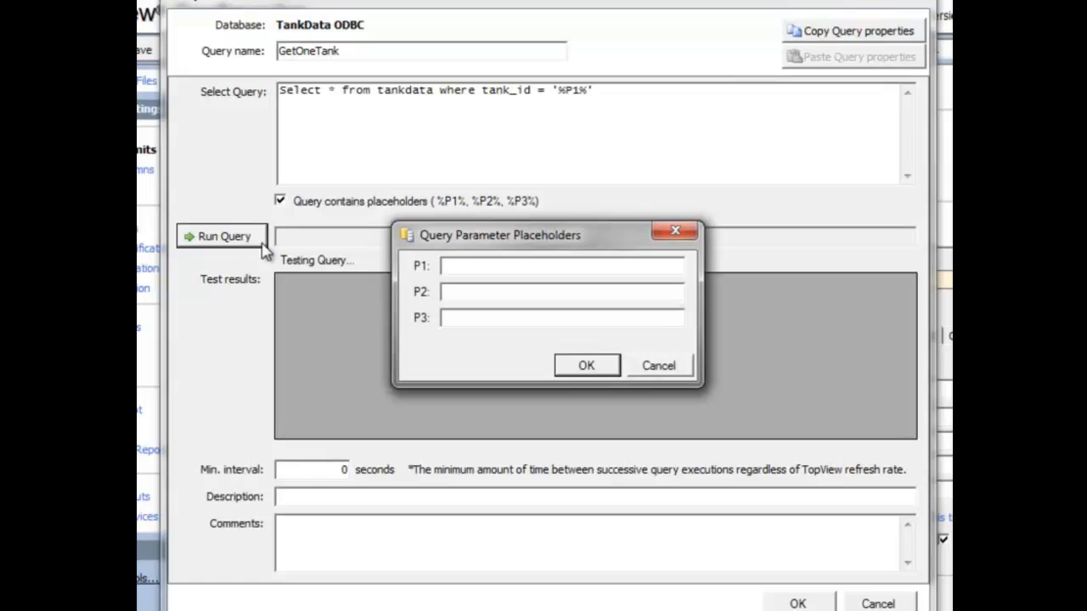
type("T0003")
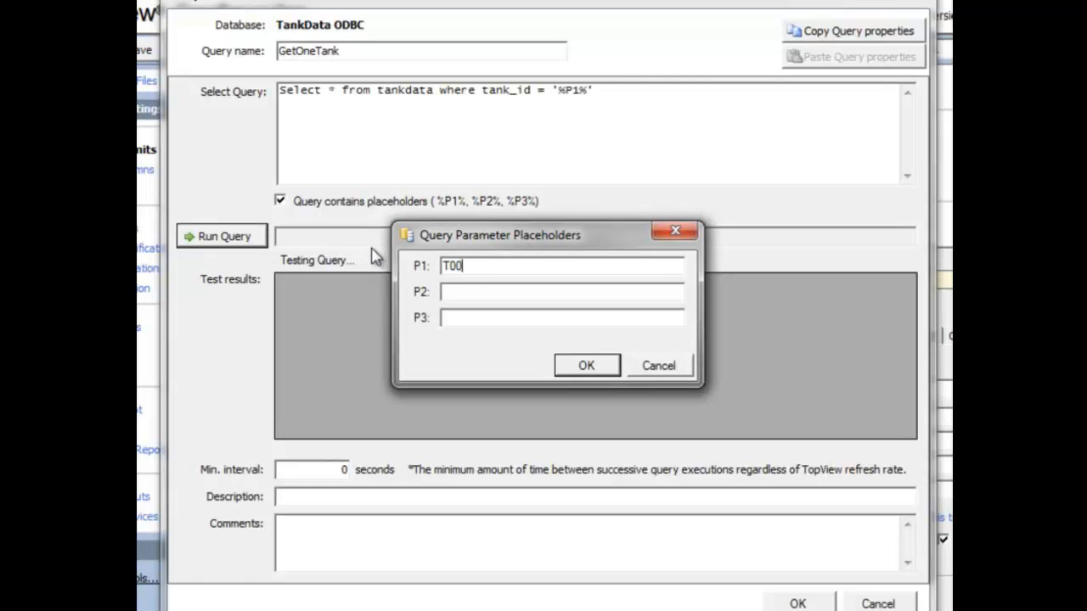
left_click(587, 366)
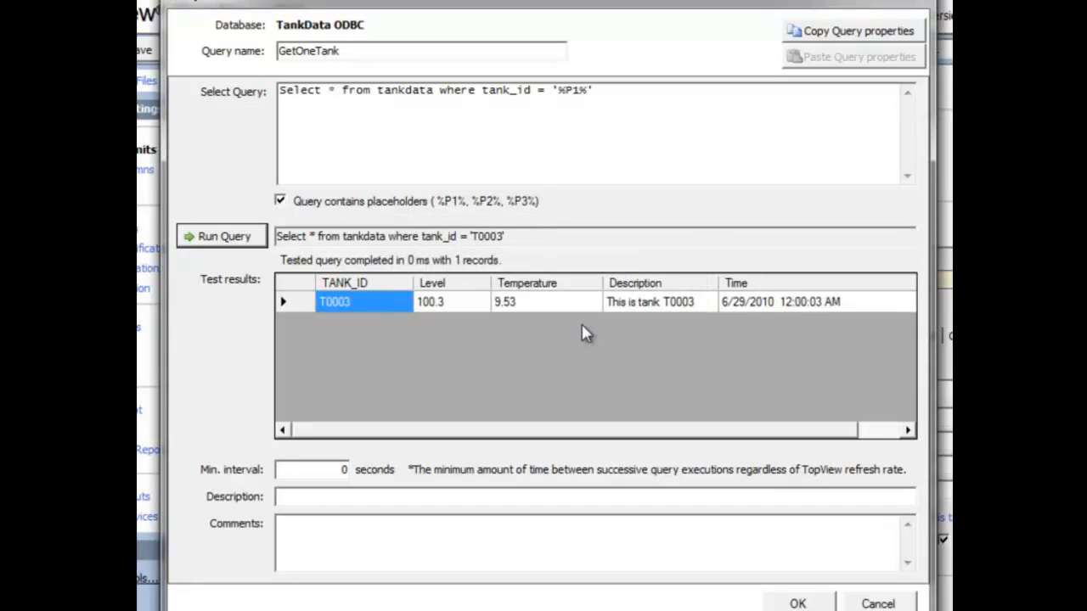
left_click_drag(535, 237, 265, 240)
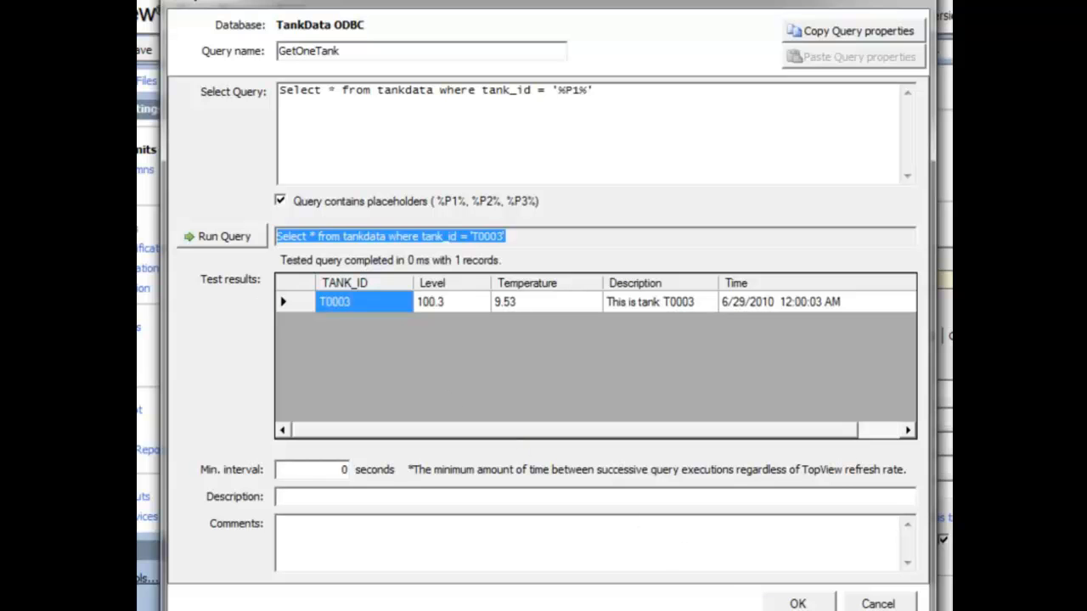
left_click(796, 603)
left_click(789, 556)
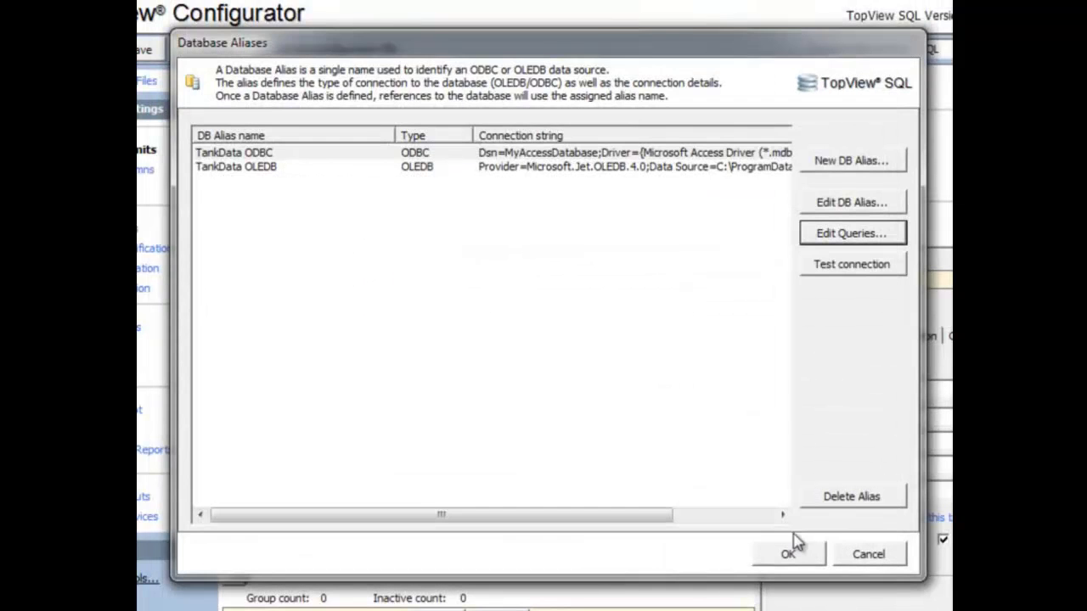
left_click(792, 553)
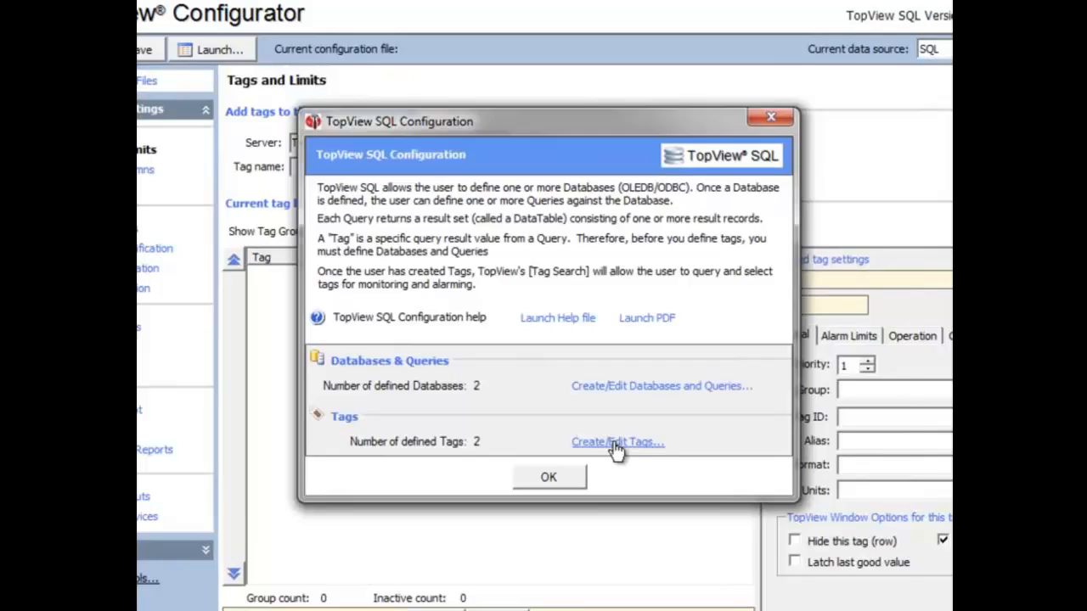
Step: Create a new tag named Level 03
left_click(612, 428)
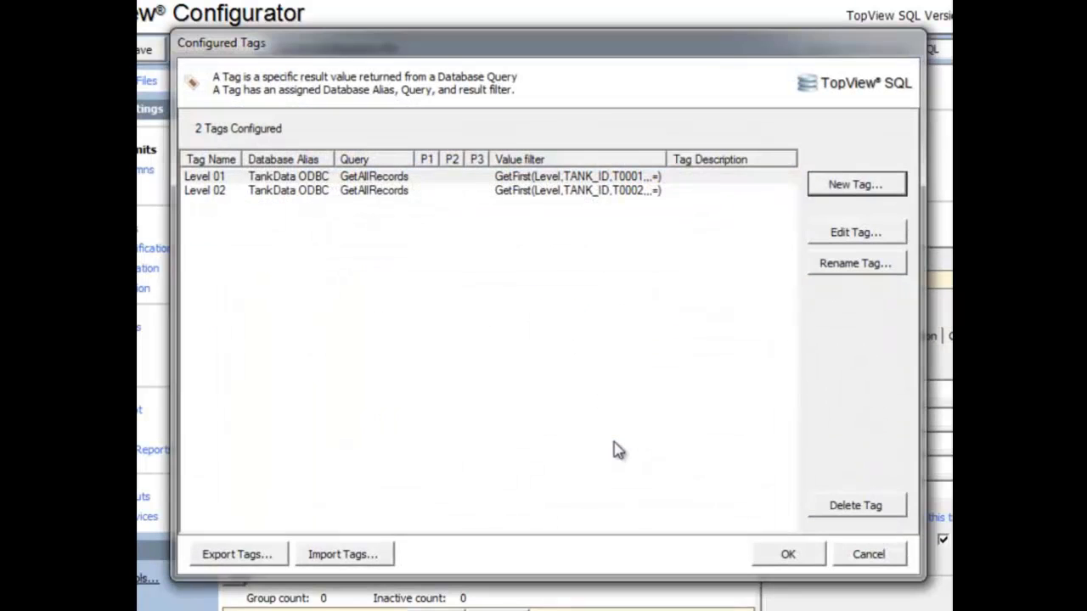
left_click(851, 187)
type("Level 03")
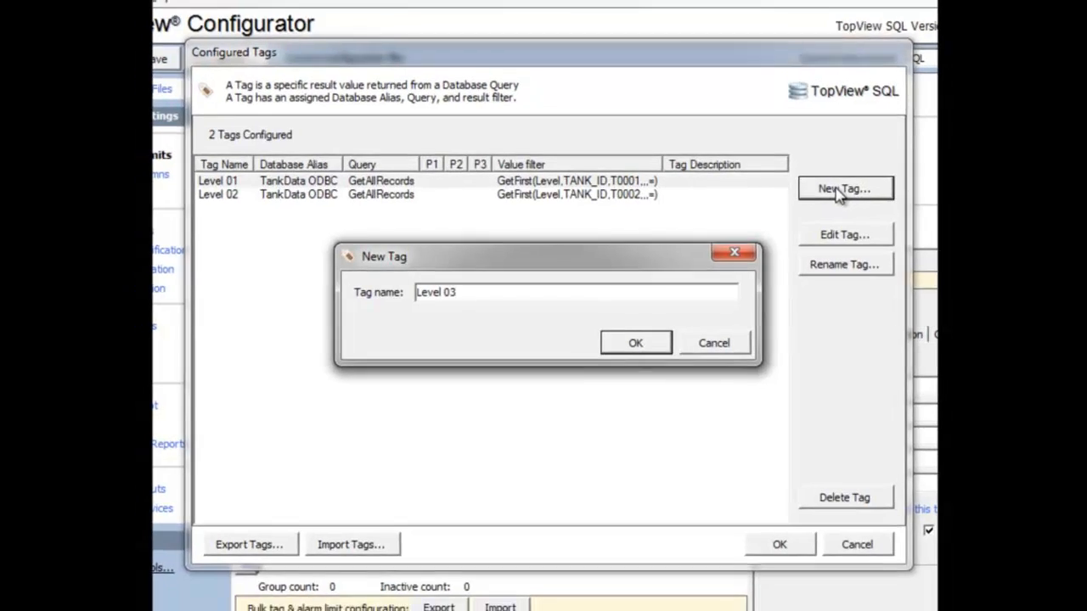
key("Return")
Step: Assign the TankData ODBC database and GetOneTank query to Level 03, and run it with %P1% set to T0003
left_click(509, 137)
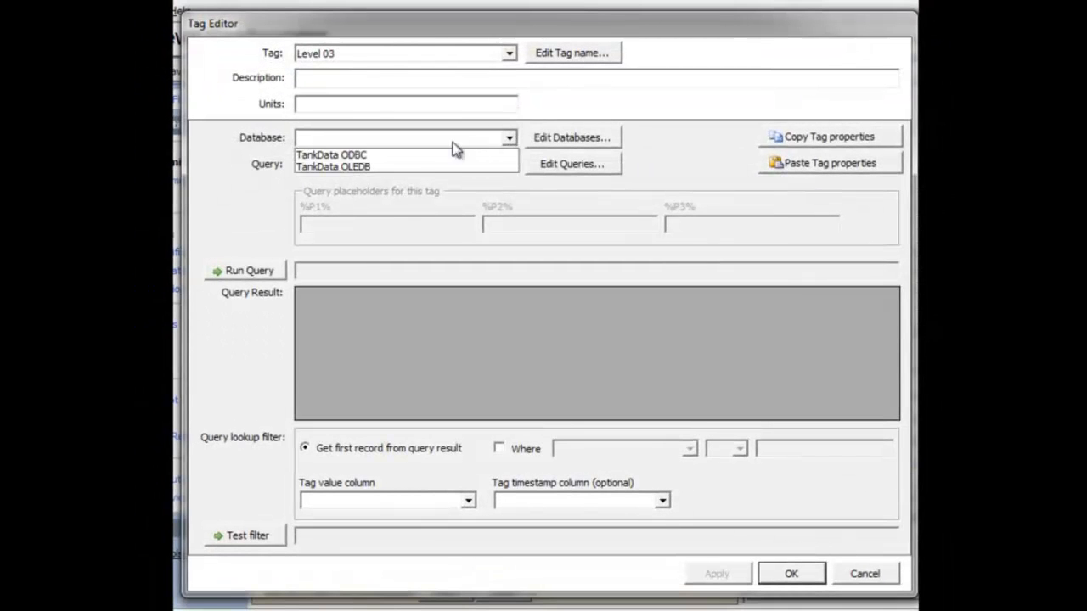
left_click(420, 155)
left_click(508, 164)
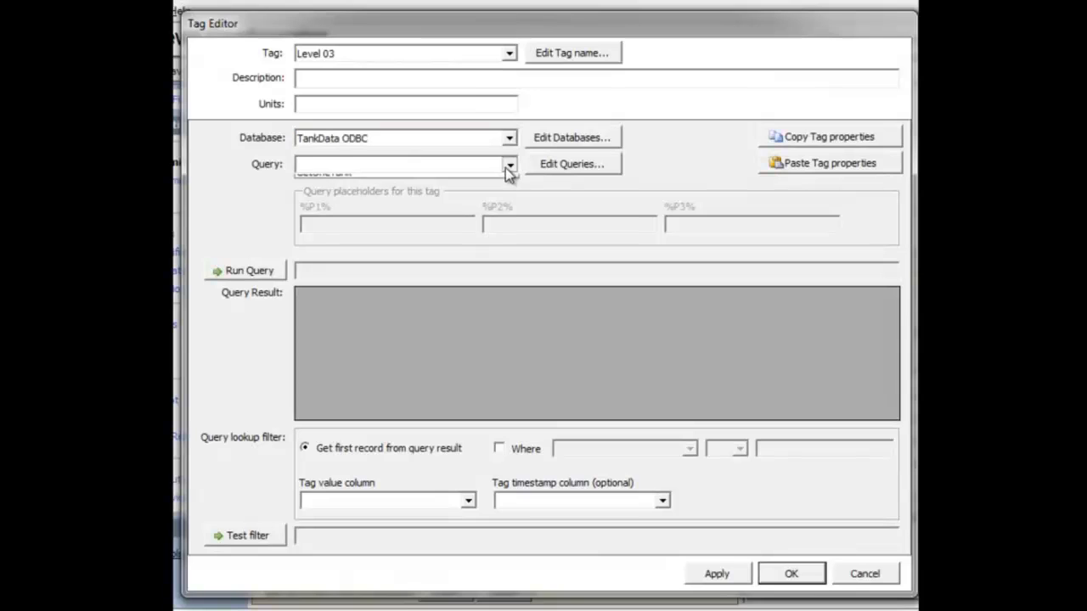
left_click(387, 194)
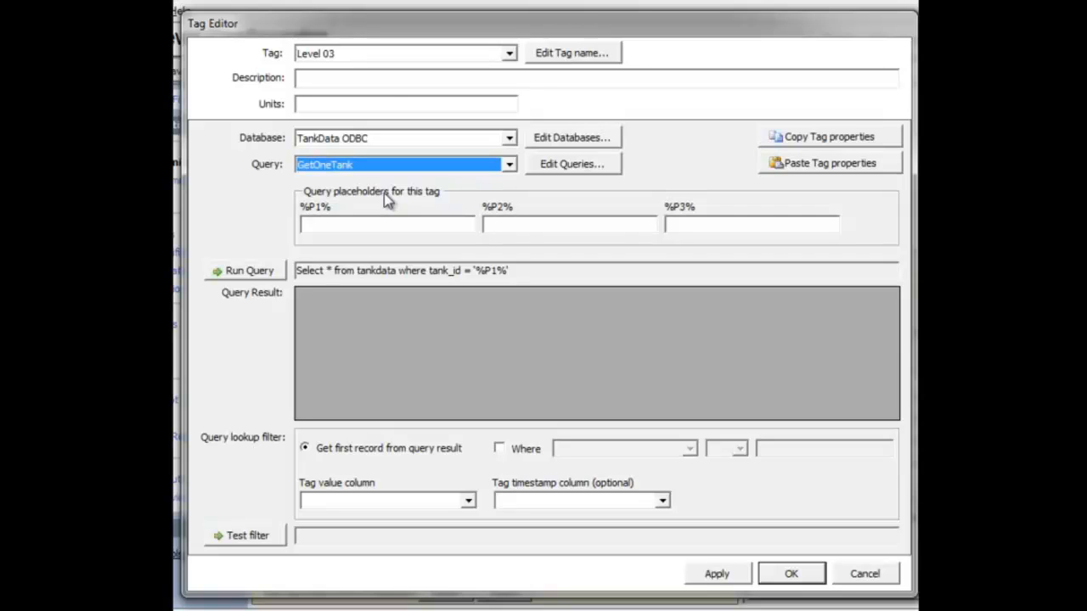
left_click(366, 225)
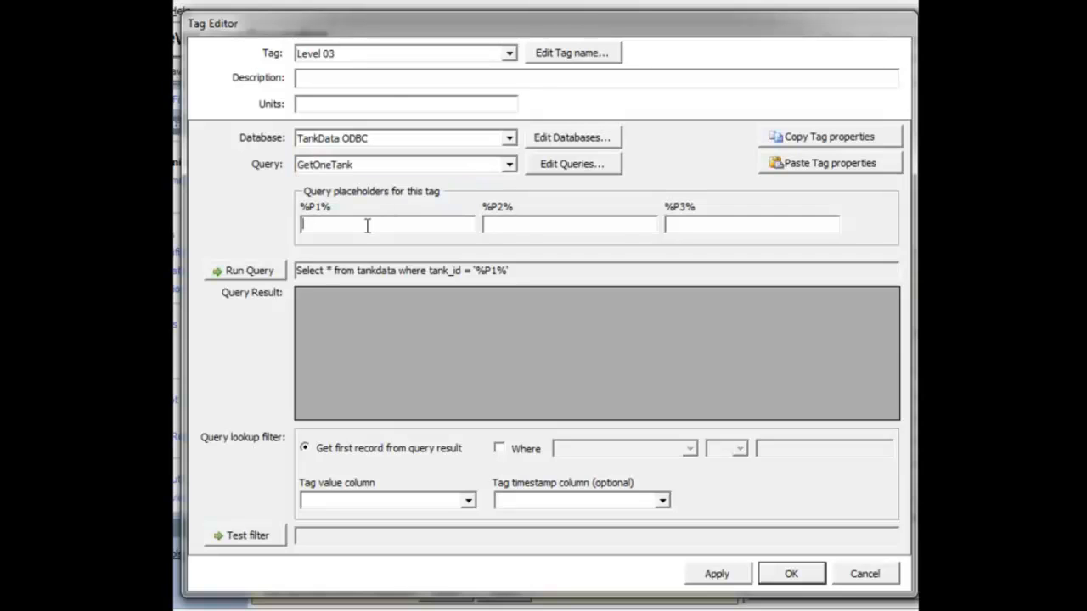
type("T0003")
left_click(249, 272)
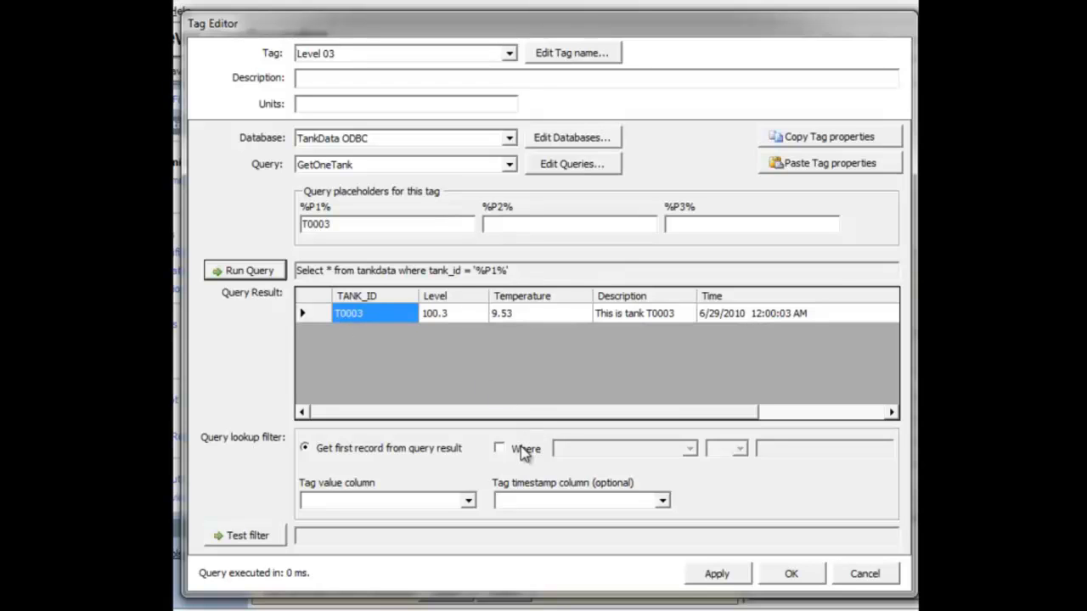
Step: Use Level as the tag value column of Level 03, test the filter and save the tag
left_click(470, 502)
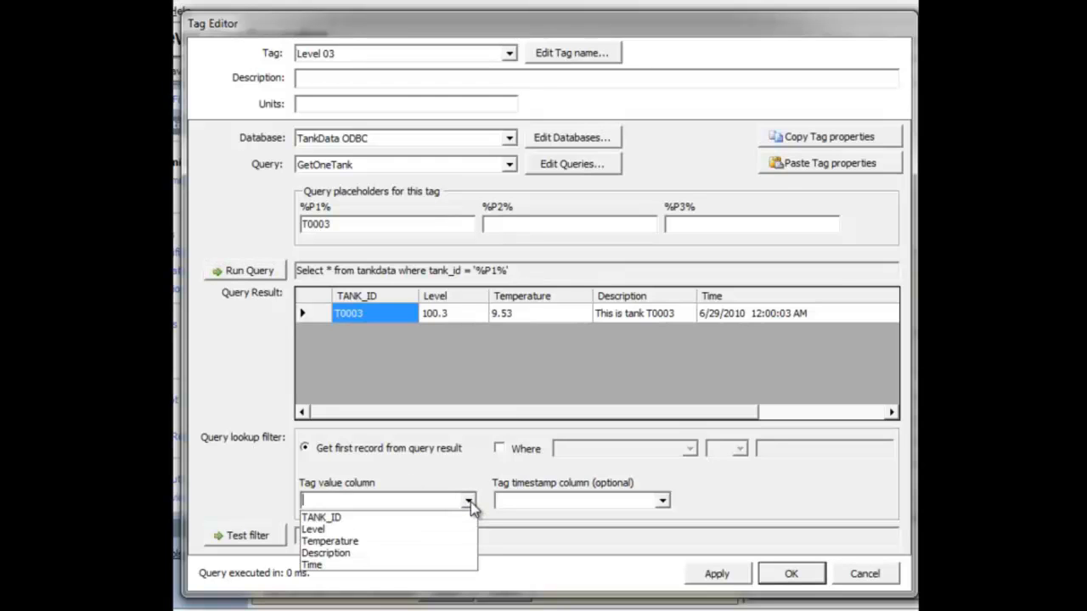
left_click(404, 528)
left_click(268, 530)
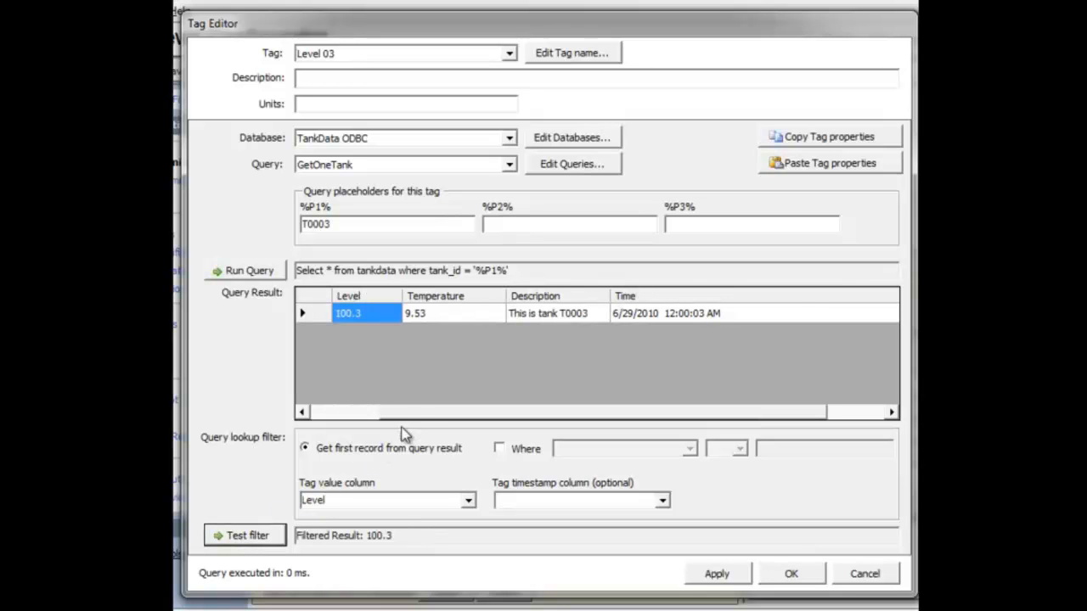
left_click_drag(414, 414, 346, 413)
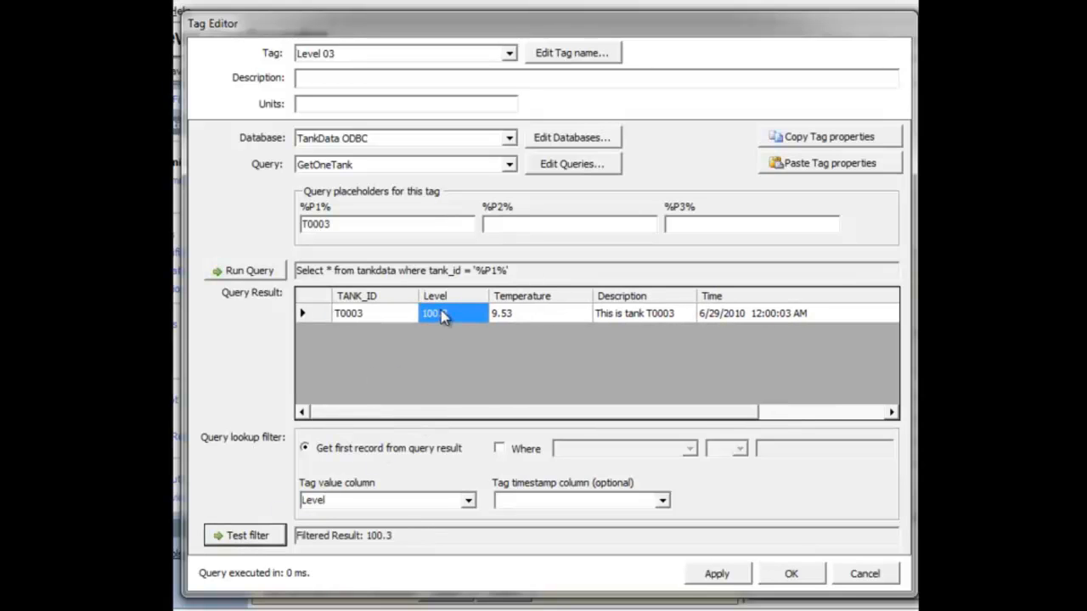
left_click(793, 575)
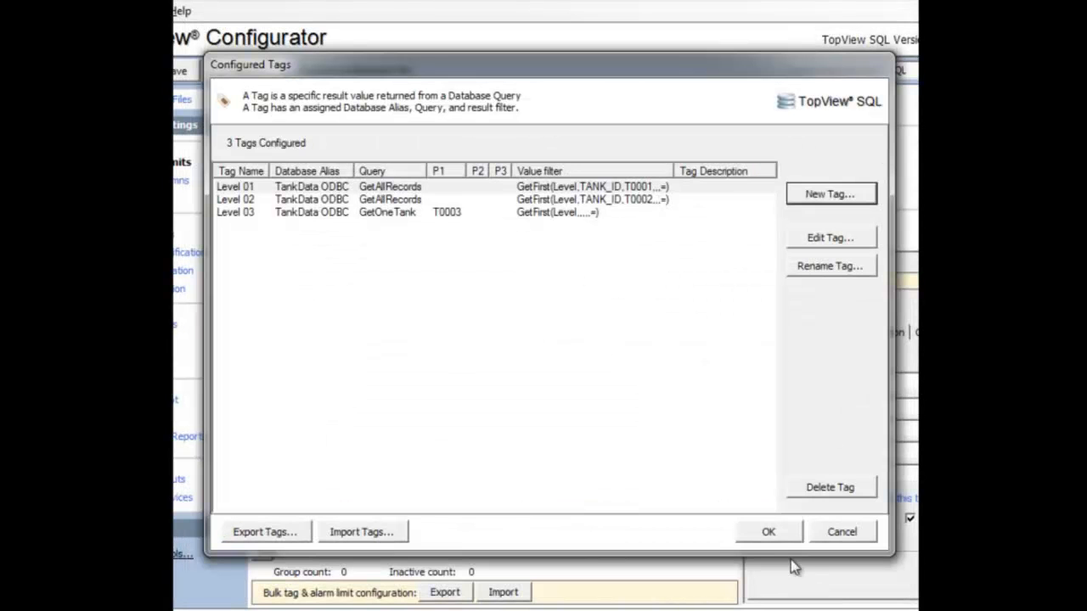
left_click(777, 535)
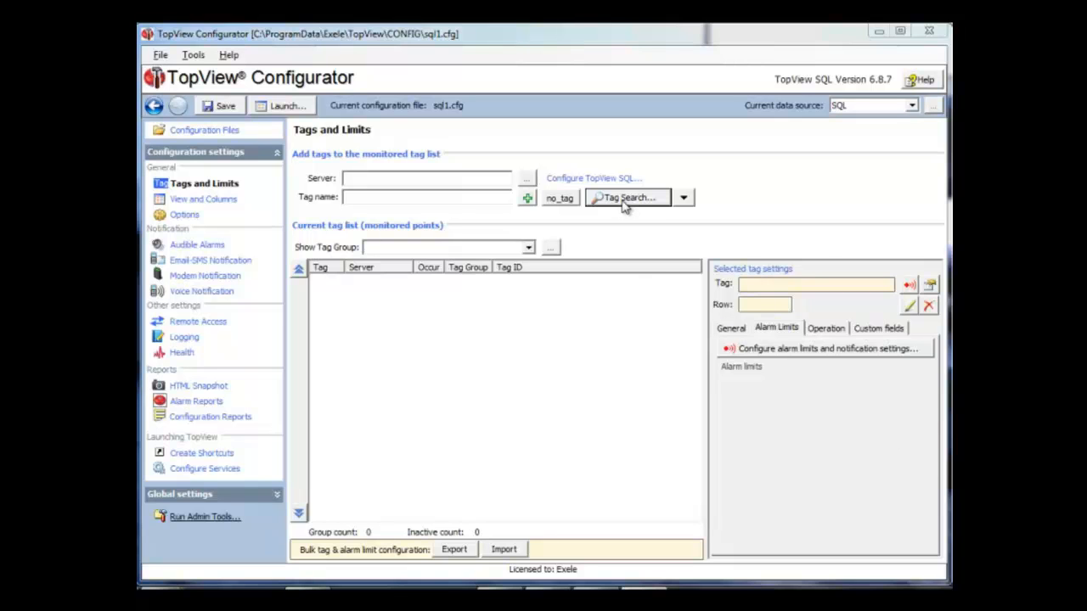
Step: Search the configured tags and add Level 01, Level 02 and Level 03 to the monitored tag list
left_click(623, 204)
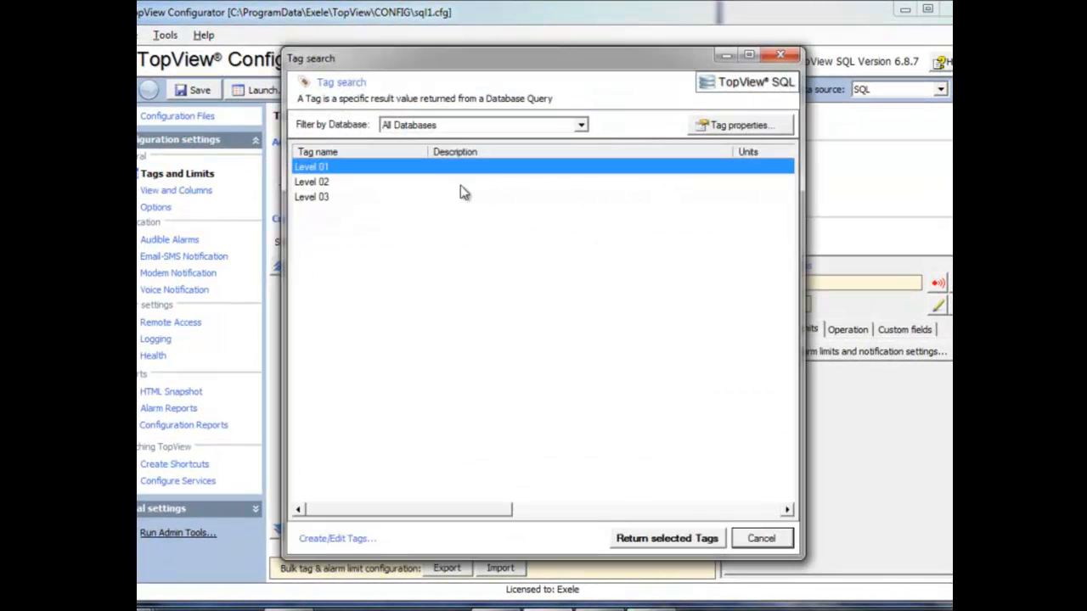
left_click(339, 183, "shift")
left_click(333, 198, "shift")
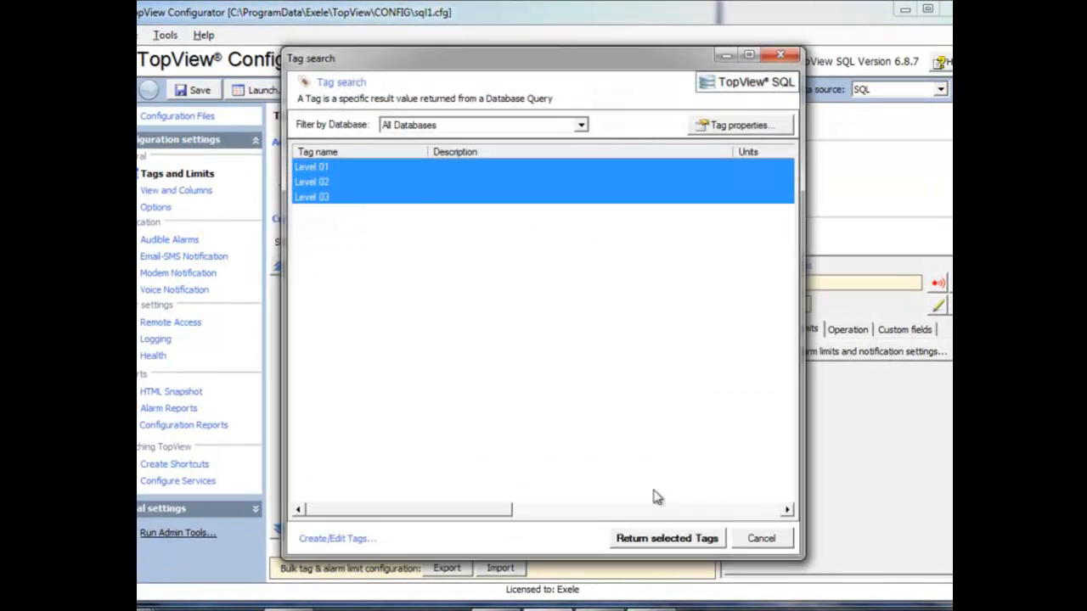
left_click(663, 539)
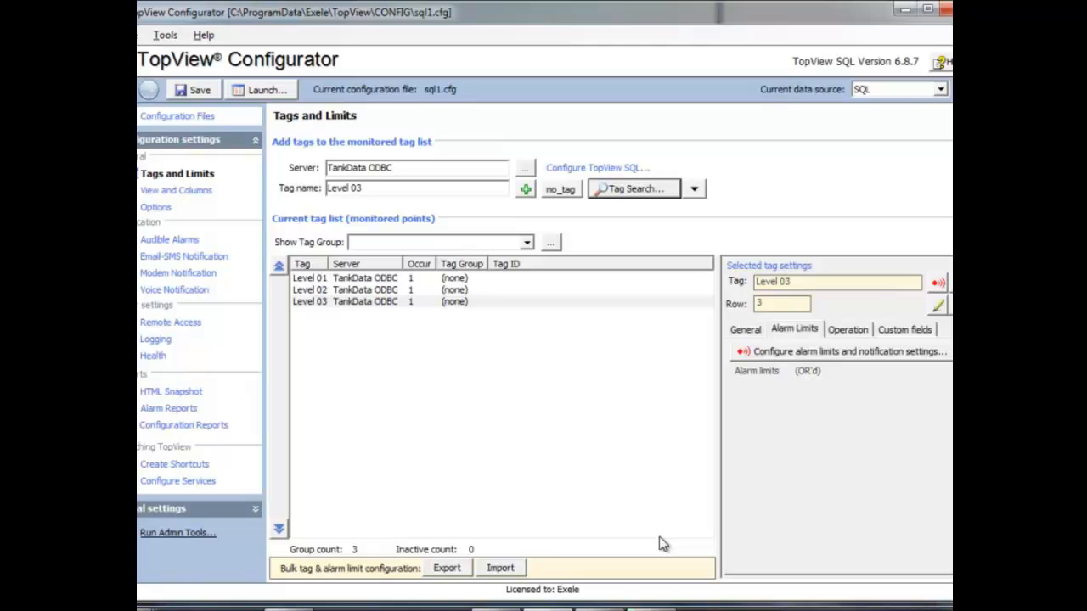
Step: Give the Level 02 tag a first alarm limit with the greater than (>) condition and a value of 500
left_click(439, 293)
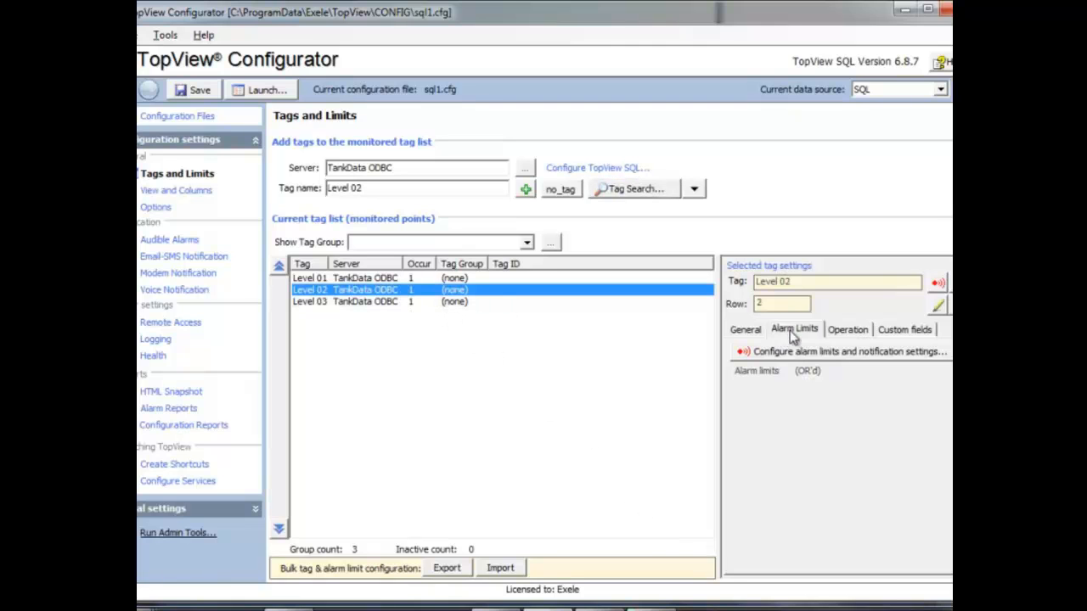
left_click(789, 356)
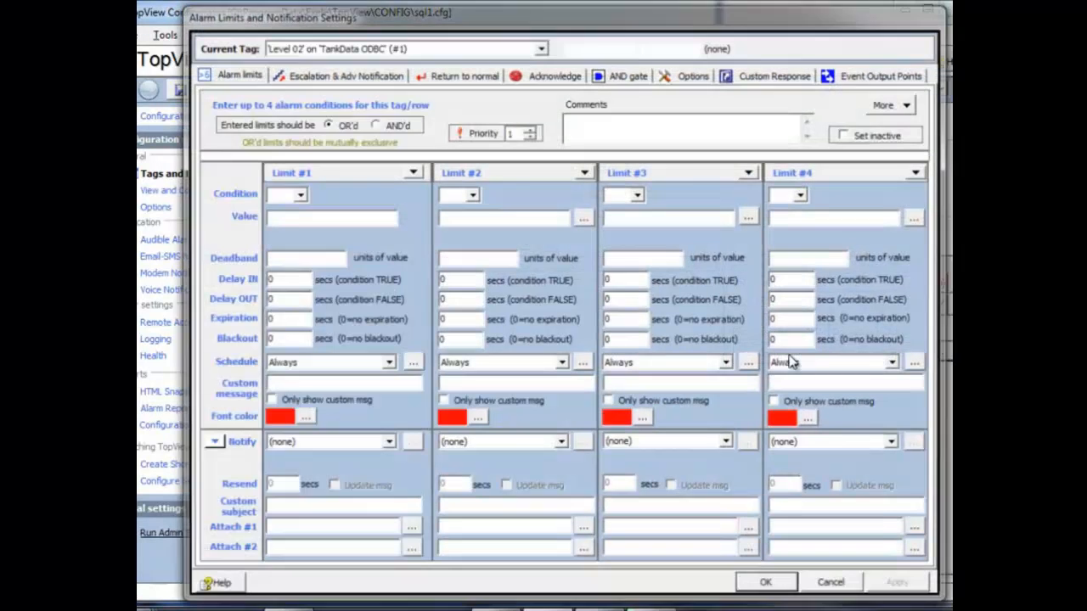
left_click(298, 195)
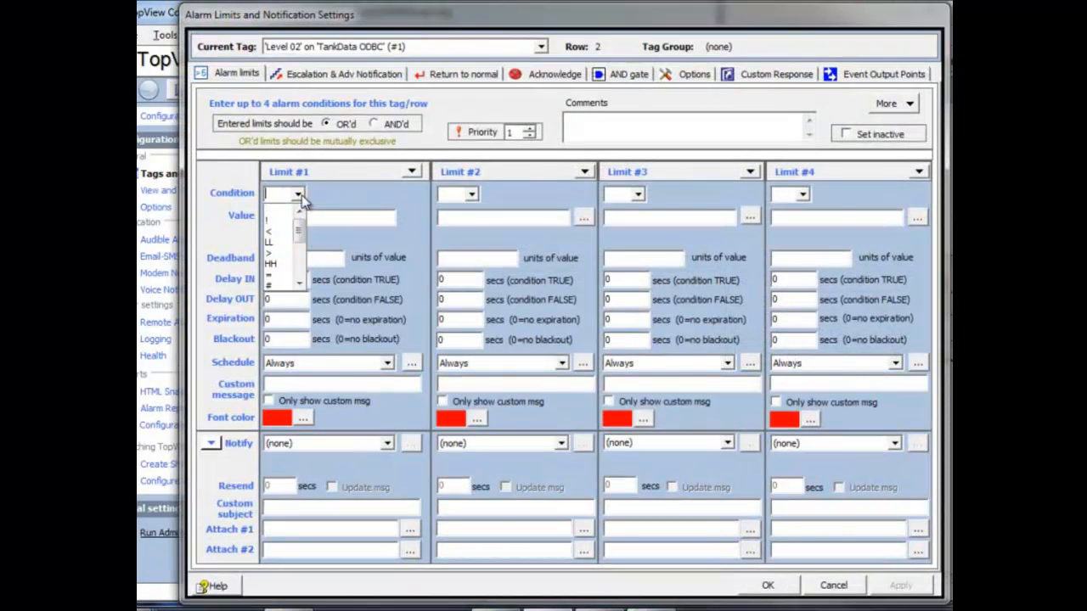
left_click(283, 254)
left_click(295, 218)
type("500")
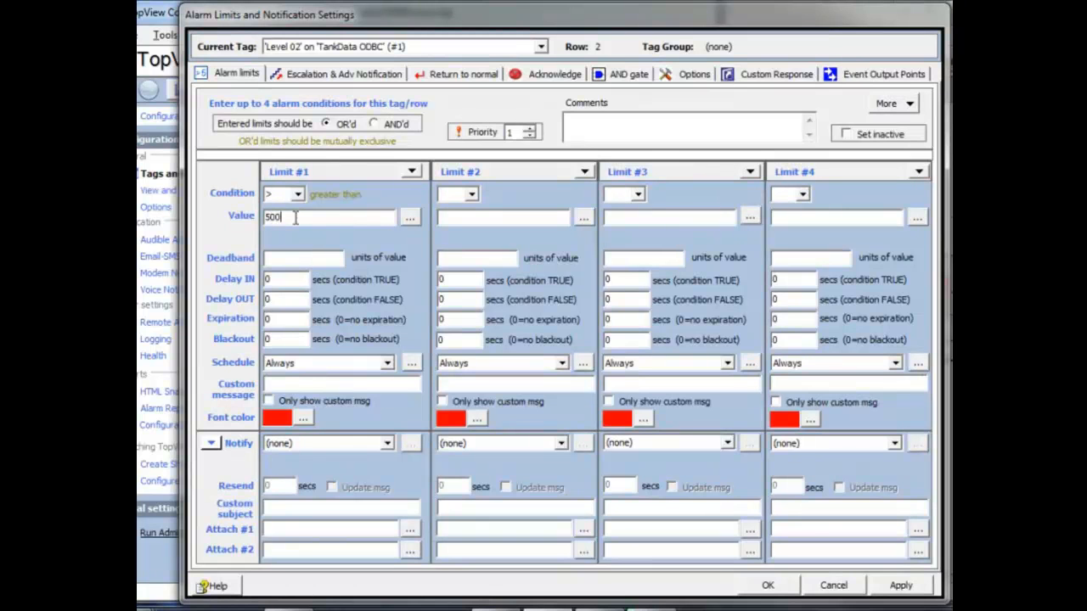
left_click(900, 585)
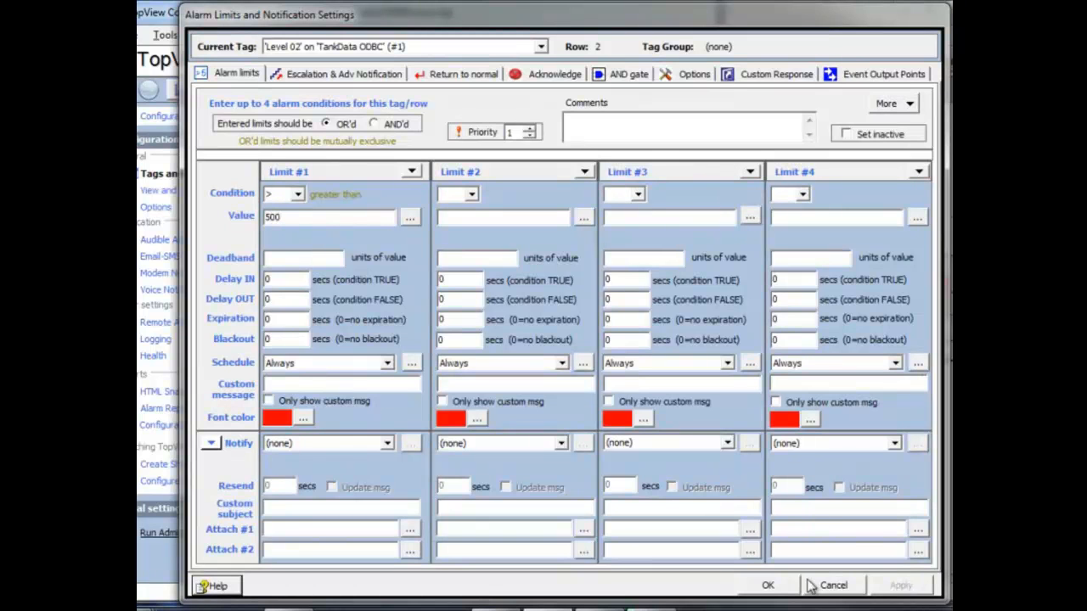
left_click(774, 586)
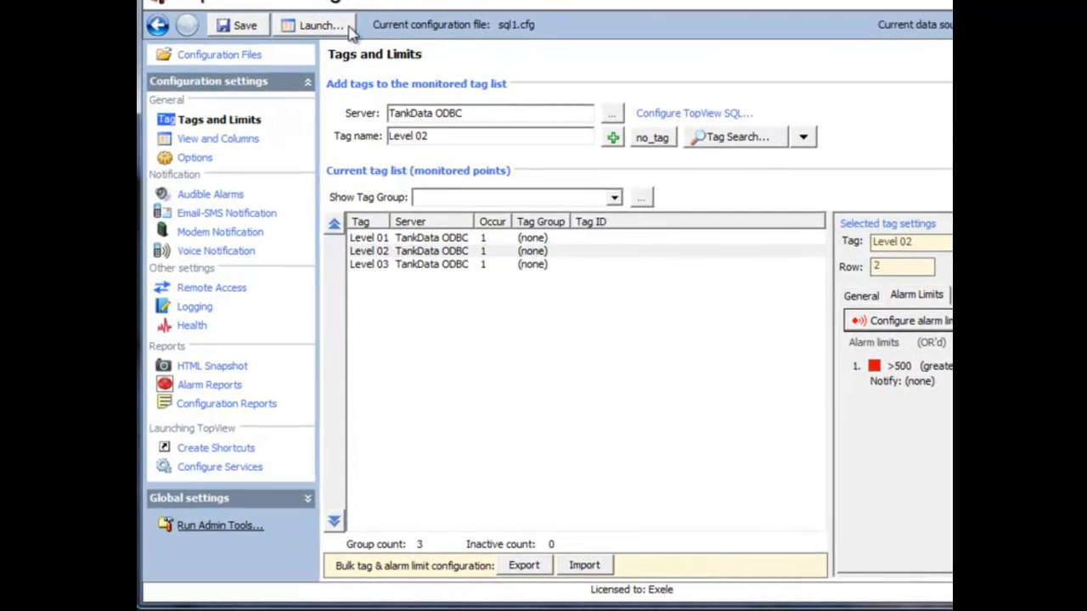
Step: Save the configuration and launch TopView with it to view the current values of the three Level tags
left_click(243, 25)
left_click(309, 26)
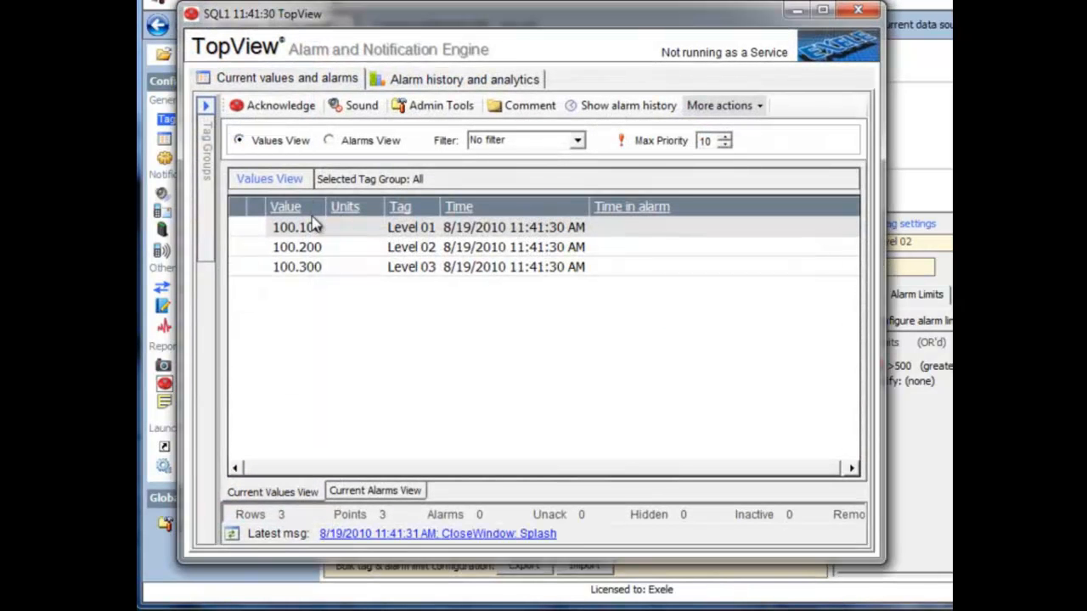
mouse_move(314, 229)
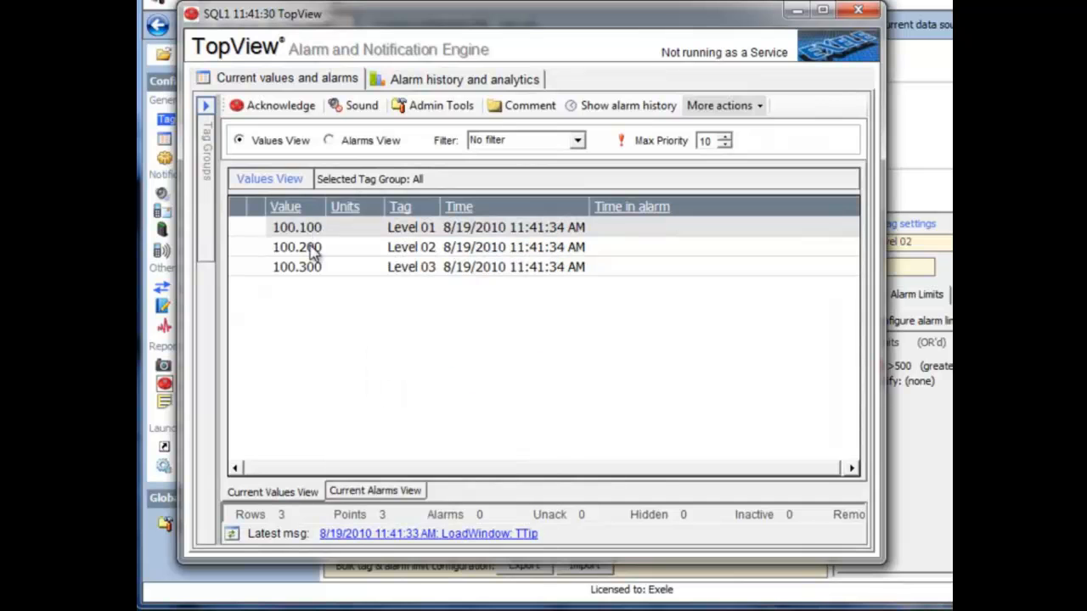
mouse_move(313, 268)
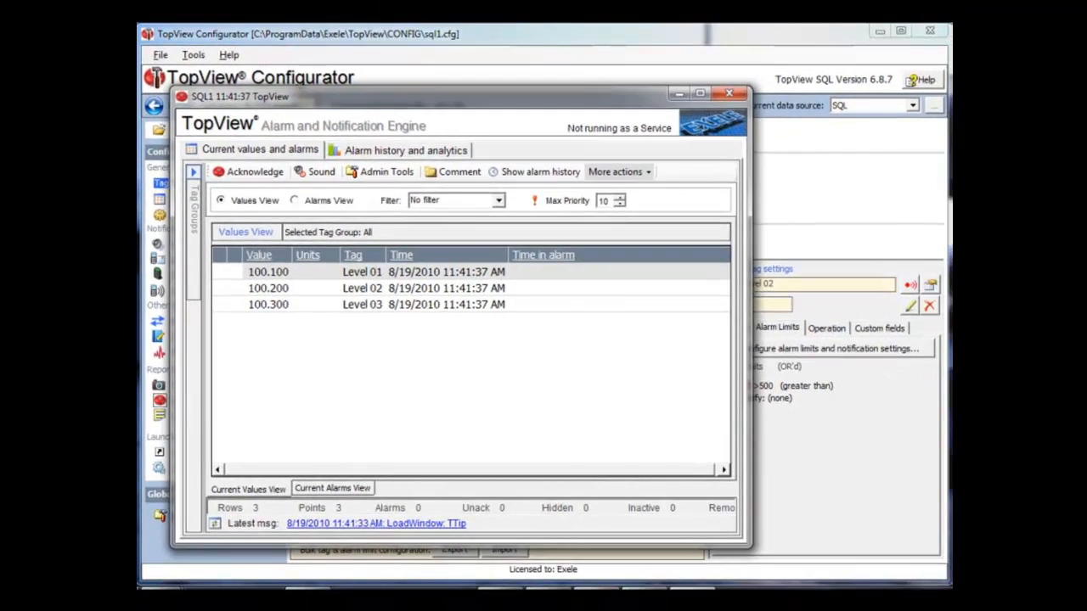
Step: Switch to the TankData table in Microsoft Access, set the Level of tank T0002 to 500.30, and inspect the Level 02 row in TopView
left_click(499, 596)
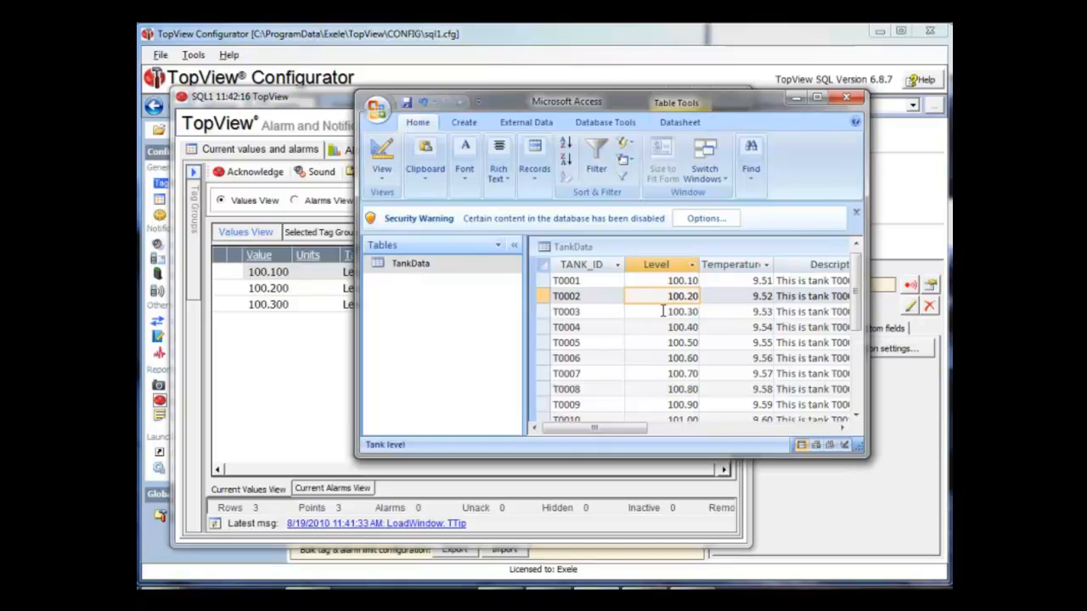
key("Delete")
type("5")
key("Right")
key("Right")
key("Right")
key("Delete")
type("3")
key("Down")
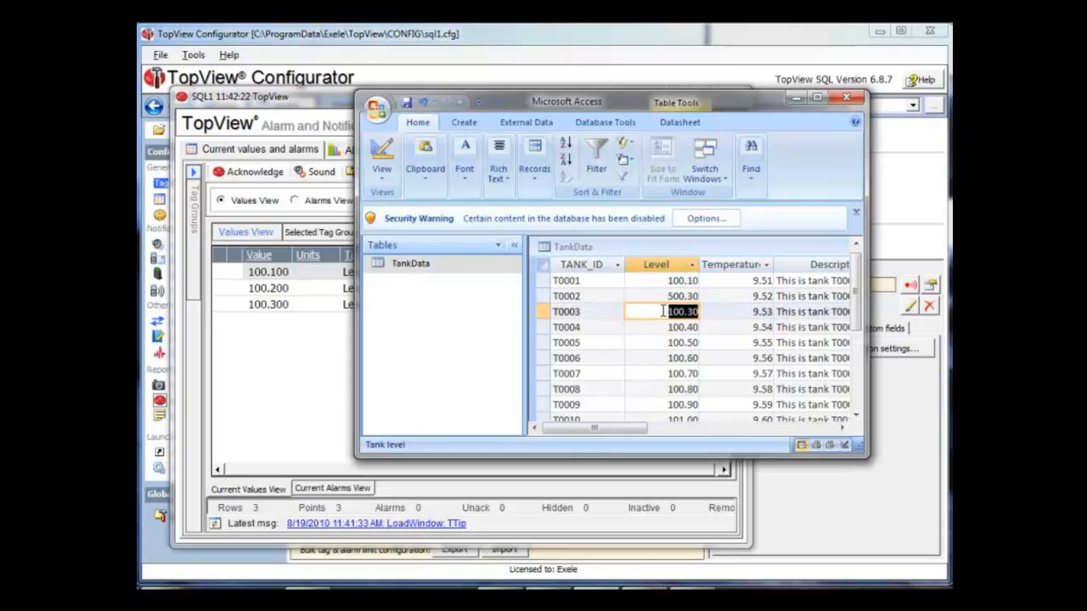
left_click(295, 294)
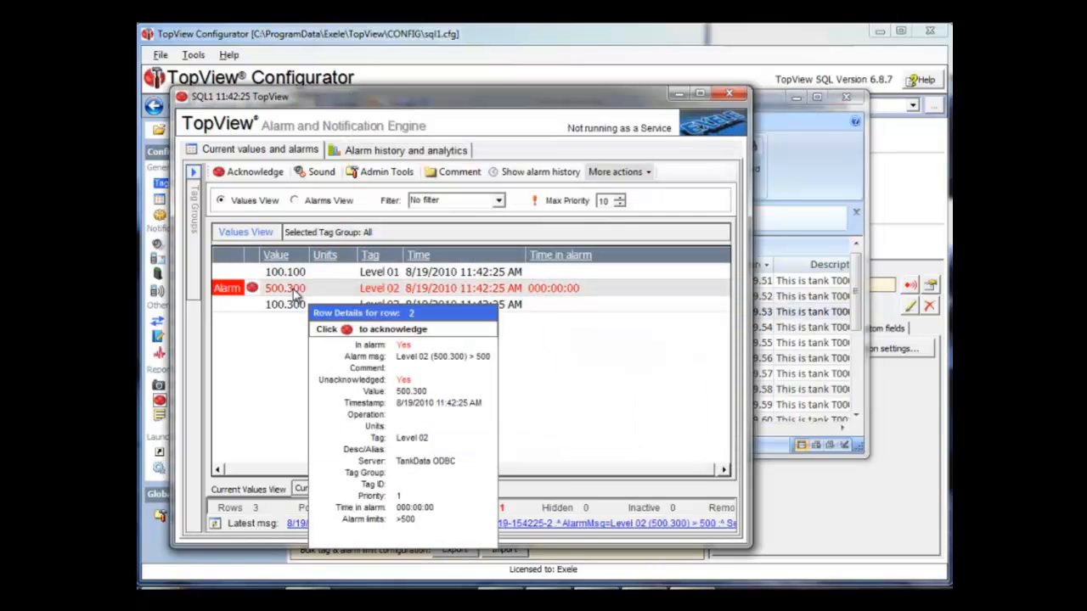